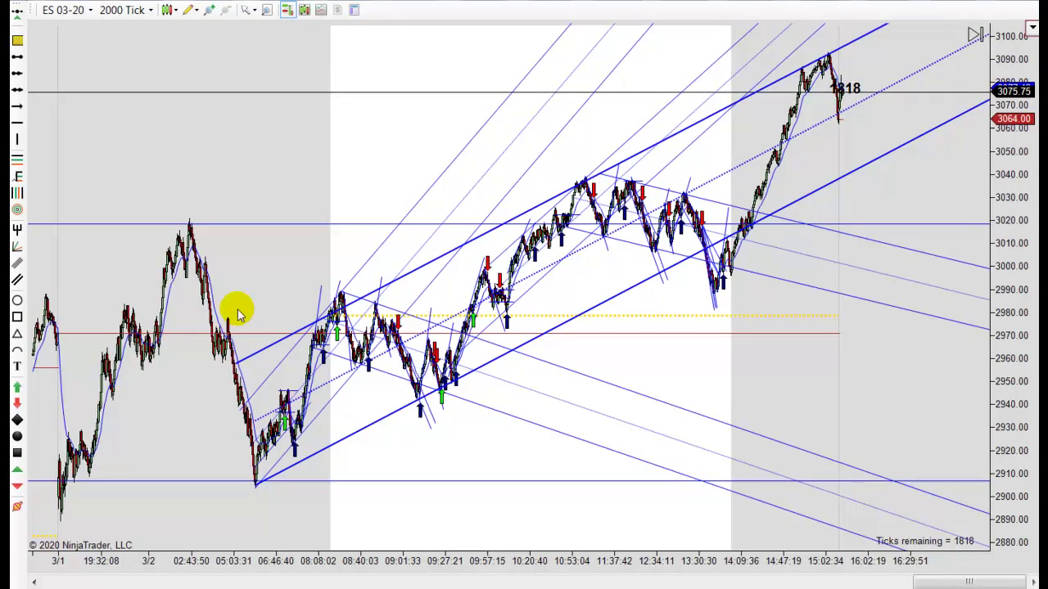
# Step: Examine the ES 03-20 2000-tick chart's overnight trend channel, from the 05:57 low up to the 08:30 session open
pyautogui.scroll(2, 388, 513)
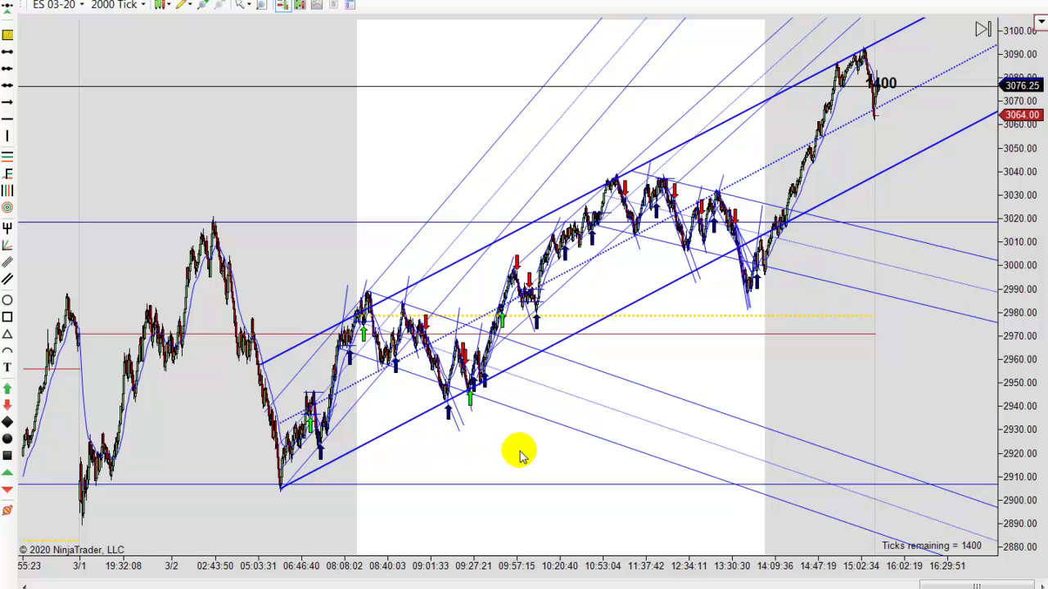
pyautogui.scroll(10, 580, 456)
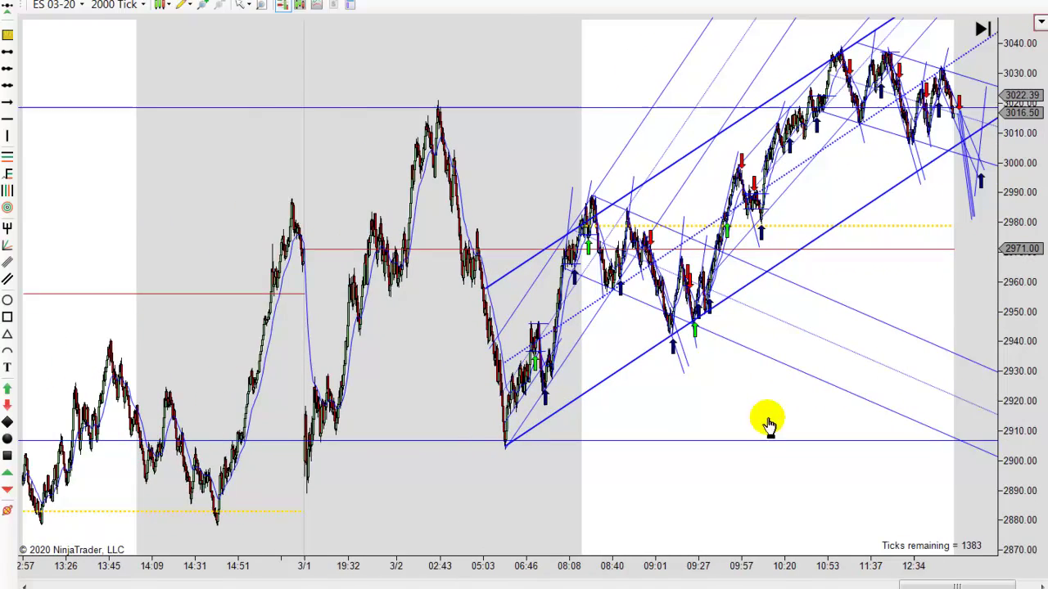
pyautogui.scroll(3, 790, 419)
pyautogui.scroll(-5, 809, 413)
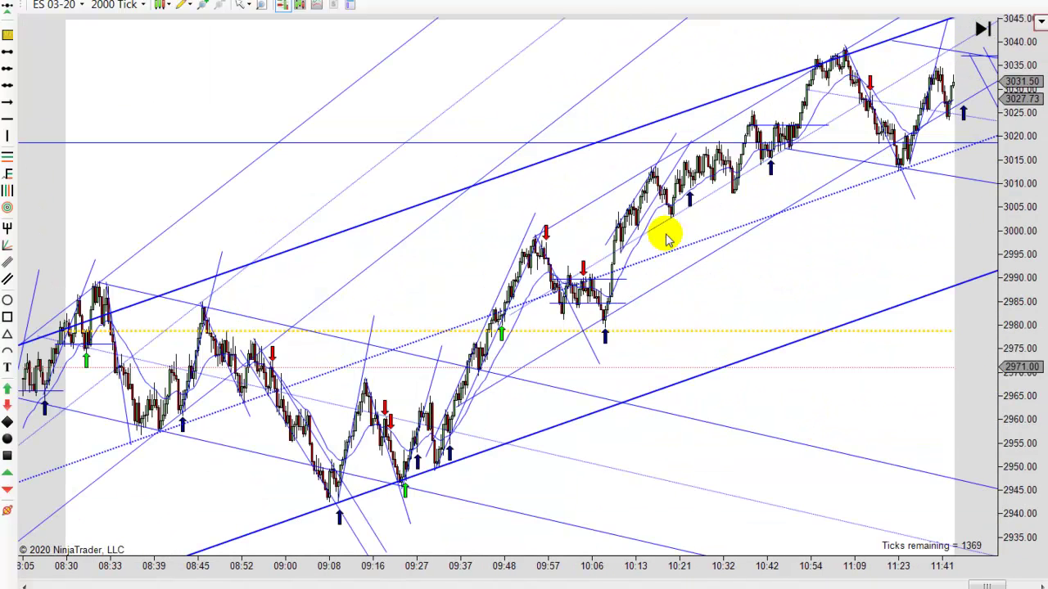
pyautogui.moveTo(196, 495); pyautogui.dragTo(770, 409)
pyautogui.scroll(-1, 770, 409)
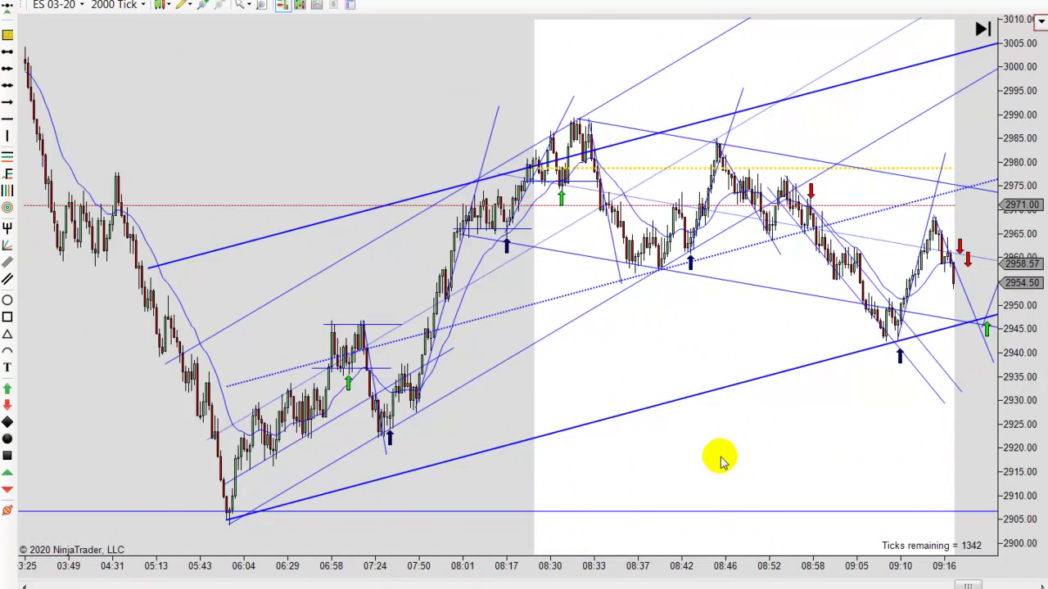
pyautogui.moveTo(753, 447); pyautogui.dragTo(831, 438)
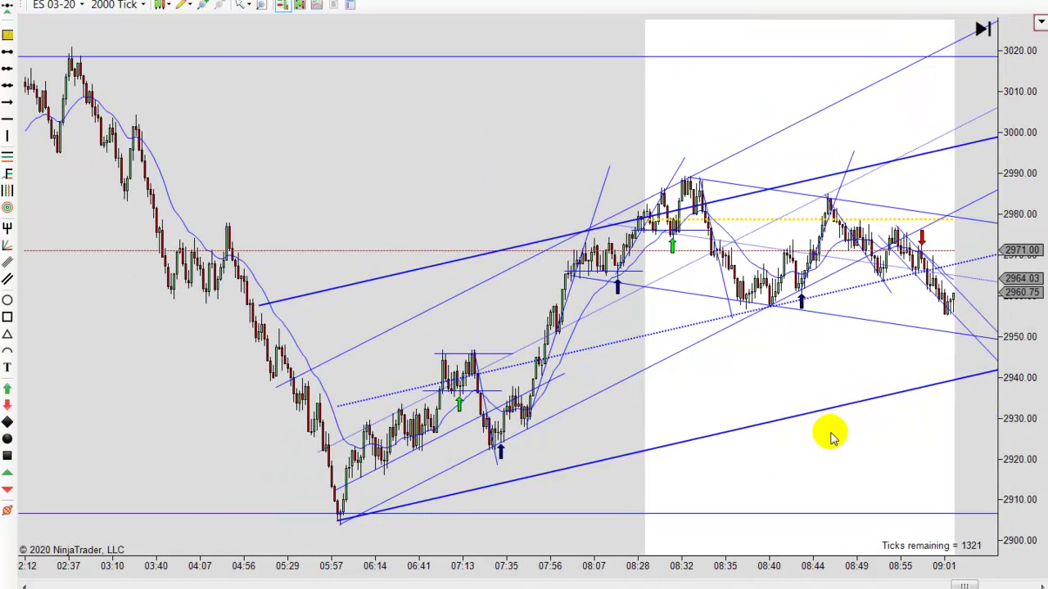
pyautogui.scroll(-2, 764, 434)
pyautogui.moveTo(661, 451); pyautogui.dragTo(867, 458)
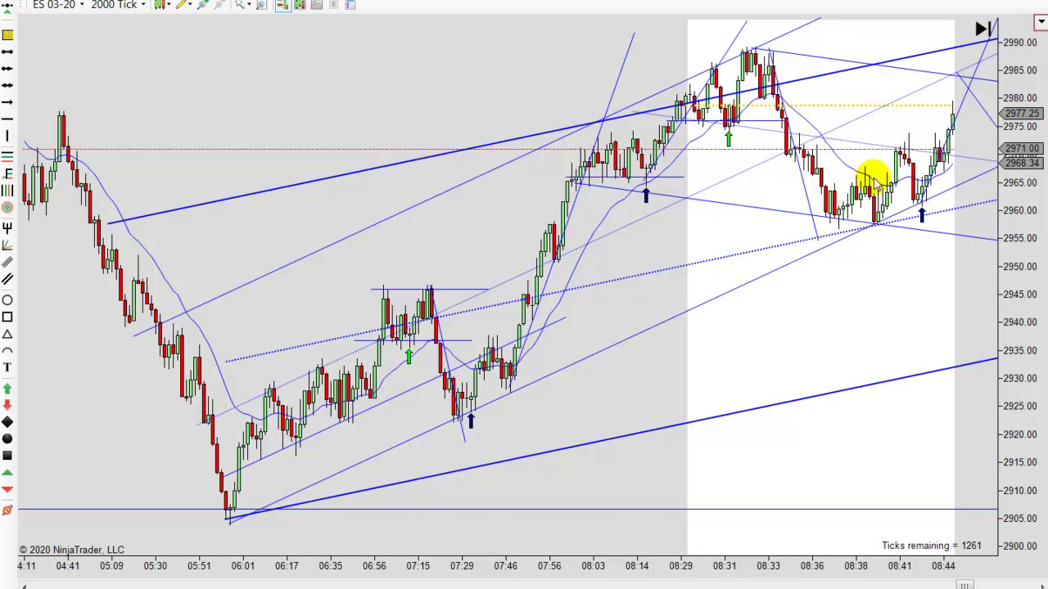
# Step: Examine the marked entry arrows and channel lines through the morning session, from 08:30 to about 11:44
pyautogui.moveTo(872, 304); pyautogui.dragTo(500, 363)
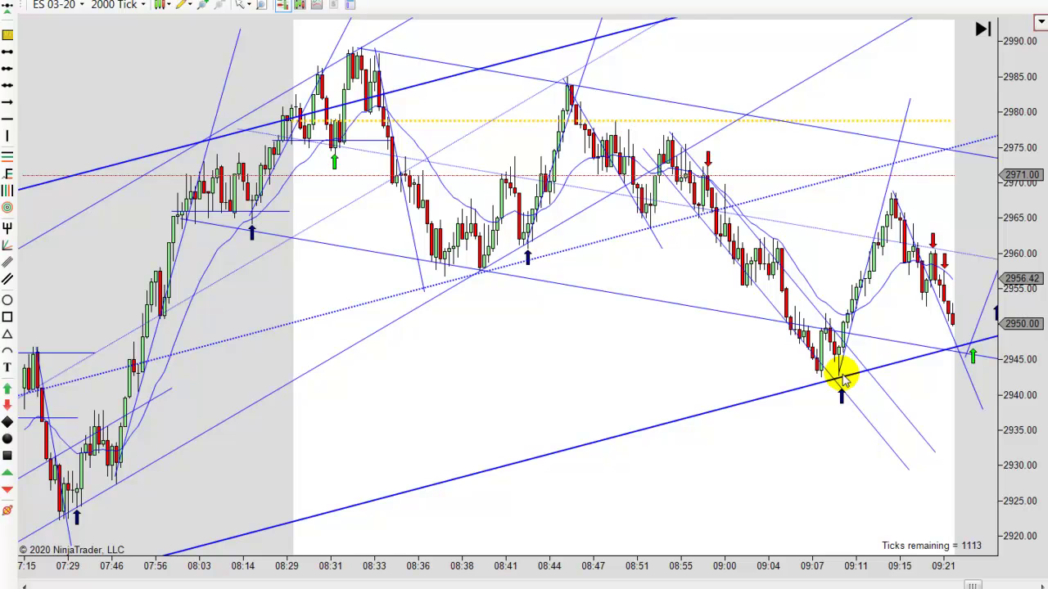
pyautogui.moveTo(527, 379); pyautogui.dragTo(807, 309)
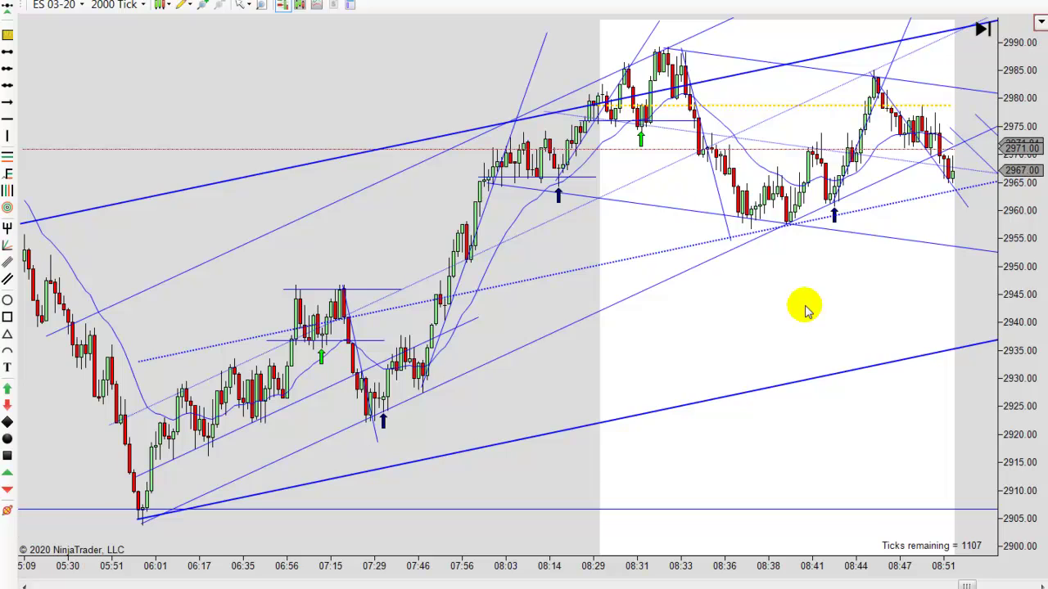
pyautogui.scroll(1, 806, 310)
pyautogui.moveTo(666, 365); pyautogui.dragTo(5, 438)
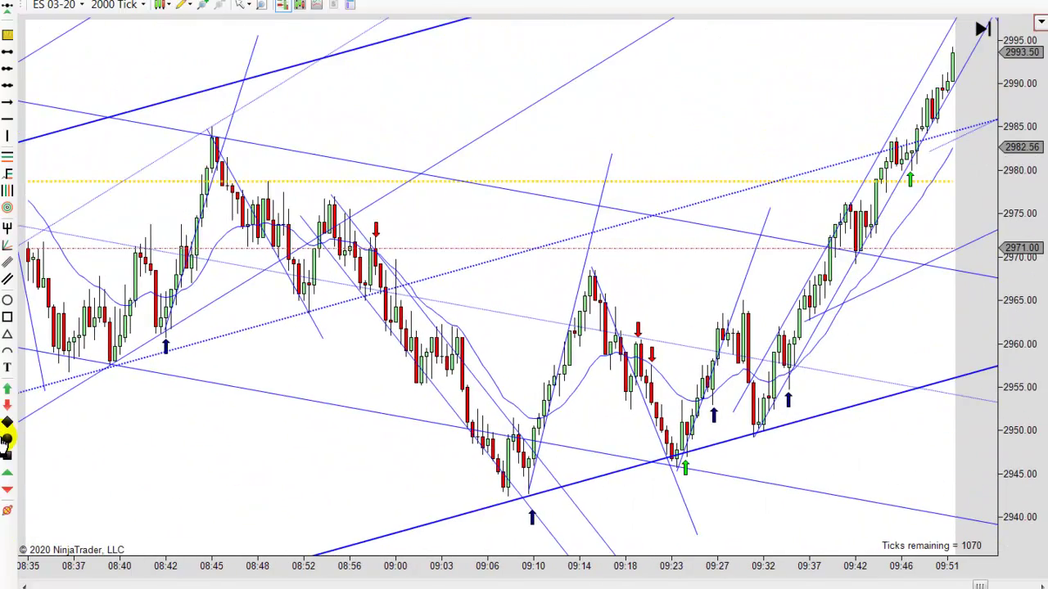
pyautogui.moveTo(870, 456); pyautogui.dragTo(404, 437)
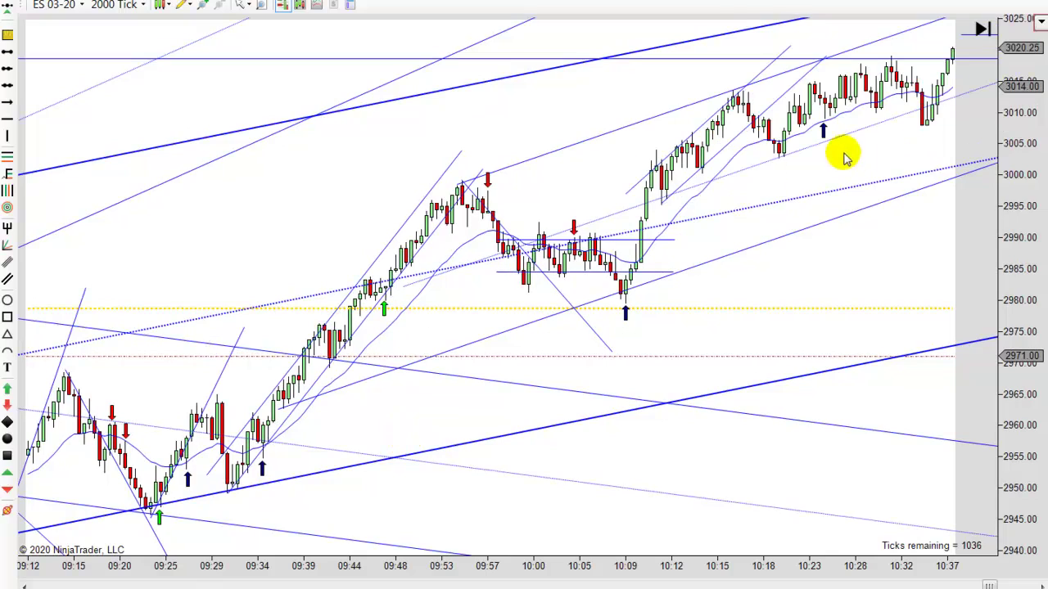
pyautogui.moveTo(847, 275); pyautogui.dragTo(659, 292)
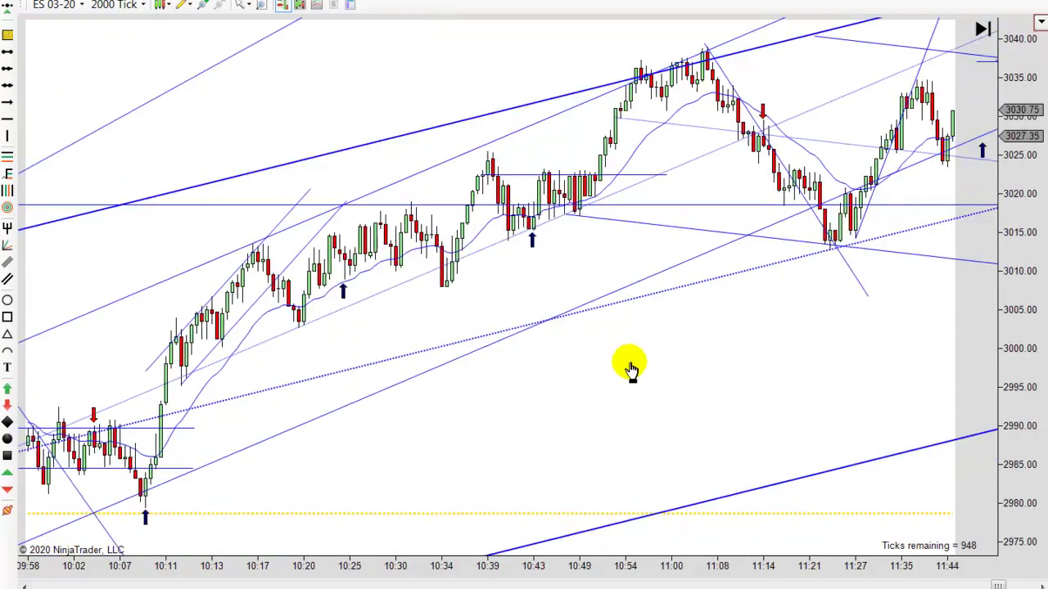
pyautogui.moveTo(605, 372); pyautogui.dragTo(955, 309)
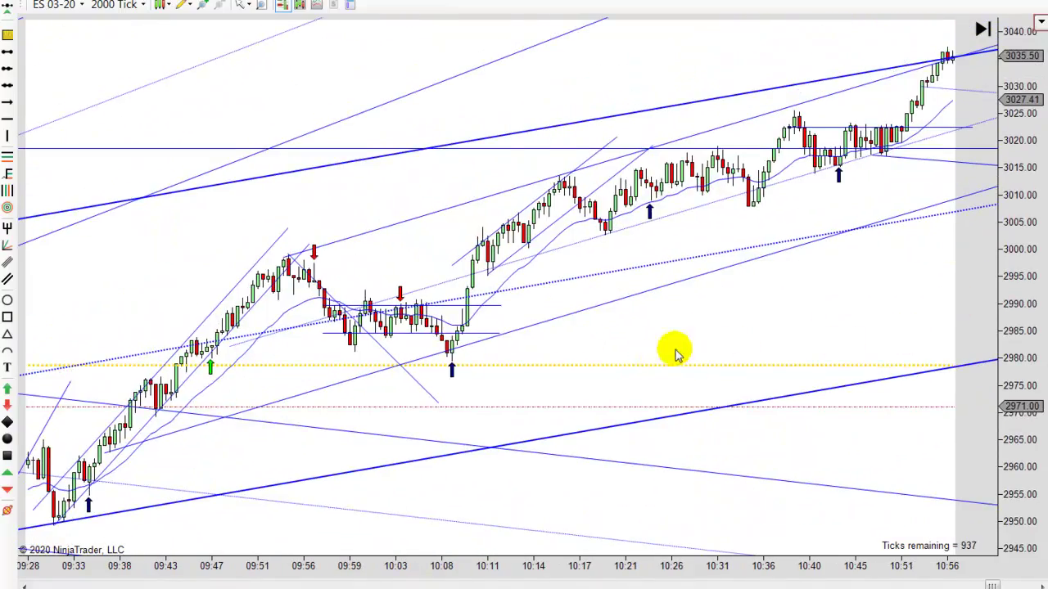
pyautogui.moveTo(734, 339); pyautogui.dragTo(825, 334)
# Step: Return to the 08:30 open and review the overnight rally and its marked pullback entries from the 05:57 low
pyautogui.scroll(5, 786, 352)
pyautogui.moveTo(410, 517); pyautogui.dragTo(1022, 421)
pyautogui.moveTo(391, 477); pyautogui.dragTo(821, 338)
pyautogui.moveTo(627, 434); pyautogui.dragTo(698, 407)
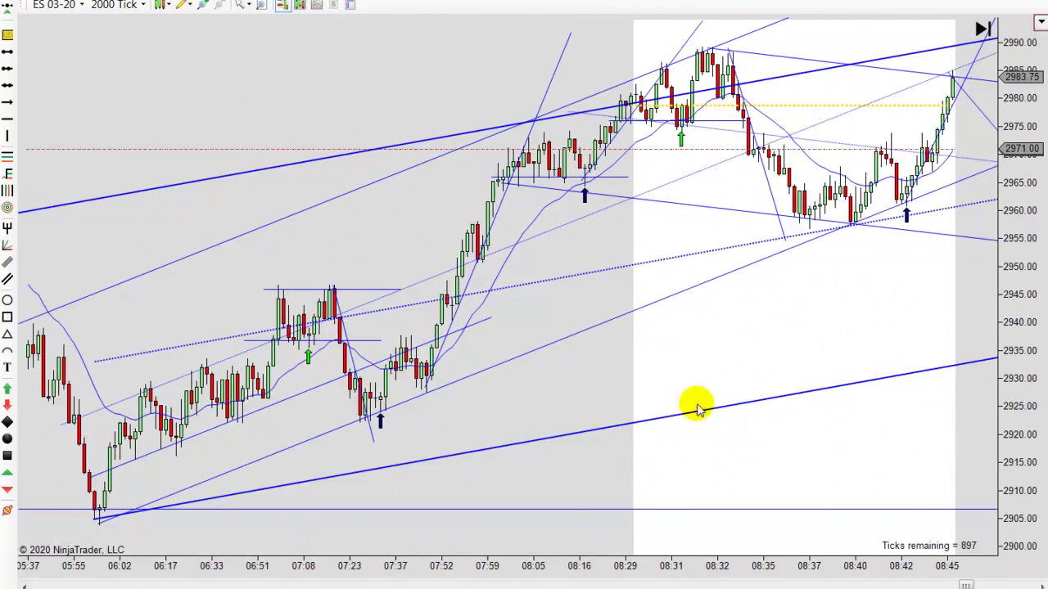
pyautogui.scroll(5, 819, 458)
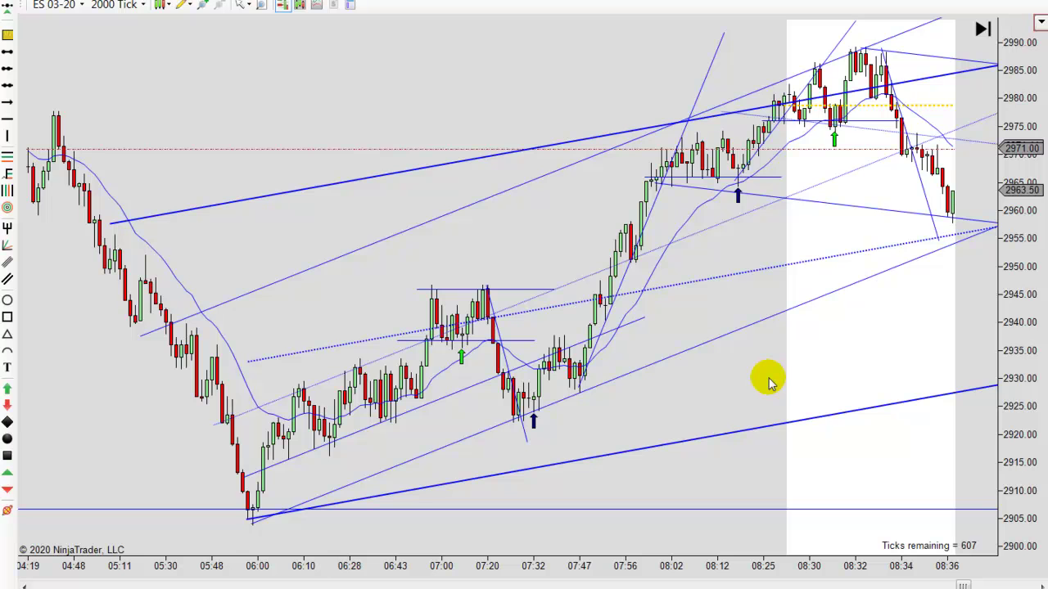
pyautogui.scroll(3, 769, 381)
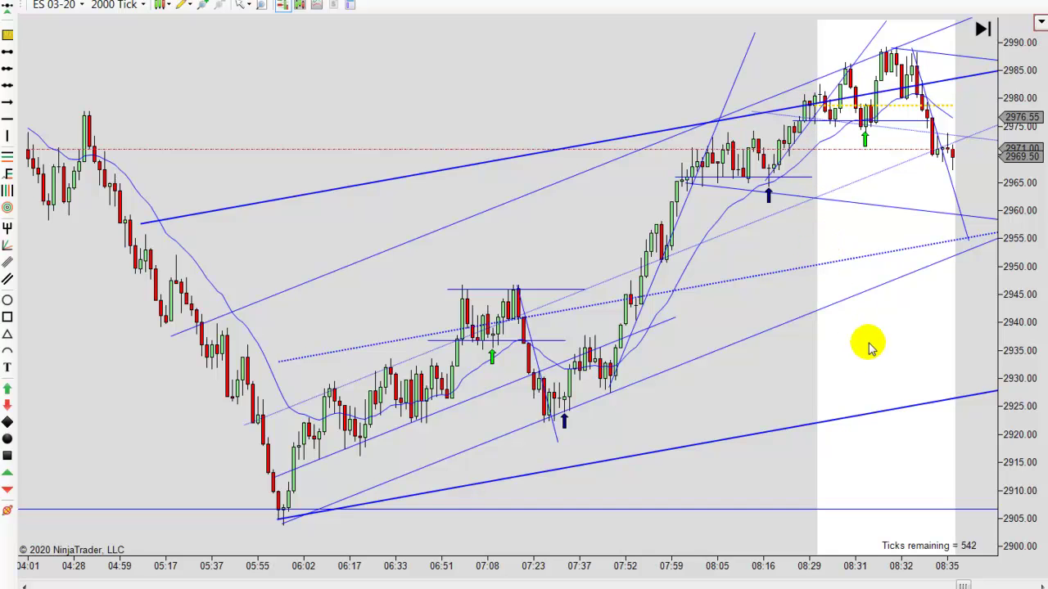
pyautogui.moveTo(755, 355); pyautogui.dragTo(727, 388)
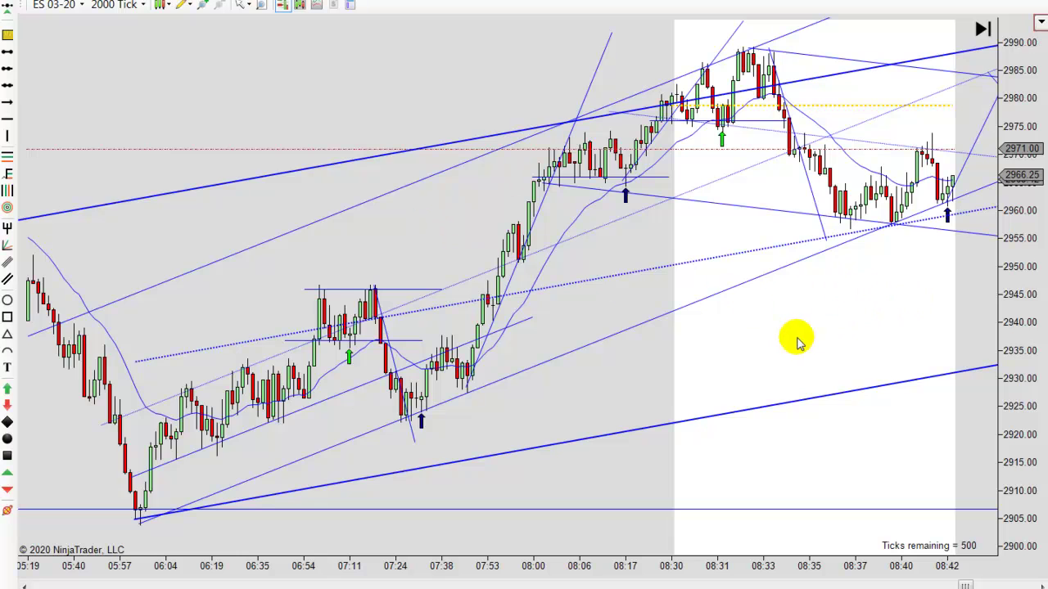
pyautogui.scroll(3, 851, 331)
pyautogui.scroll(2, 757, 467)
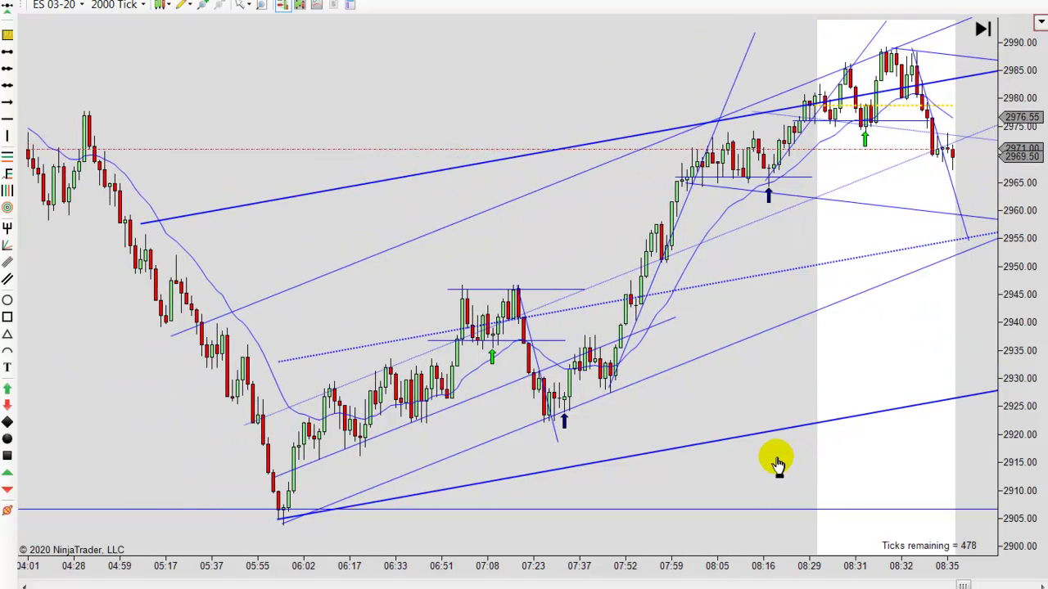
pyautogui.scroll(2, 761, 411)
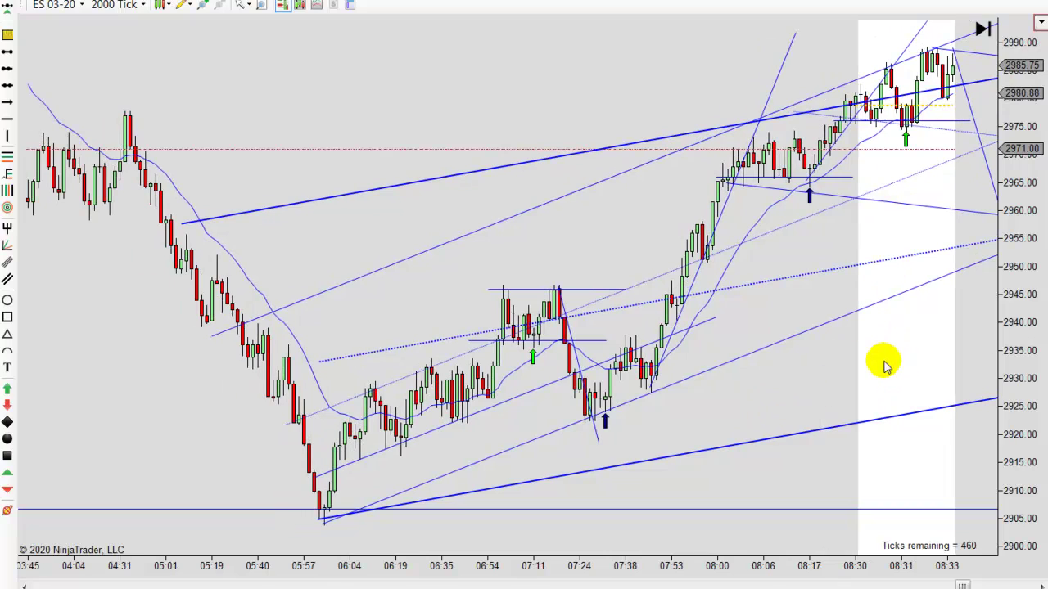
# Step: Review the rest of the day's price action through about 14:39, then return to the overnight rally before the open
pyautogui.moveTo(823, 379); pyautogui.dragTo(135, 424)
pyautogui.moveTo(720, 96); pyautogui.dragTo(8, 141)
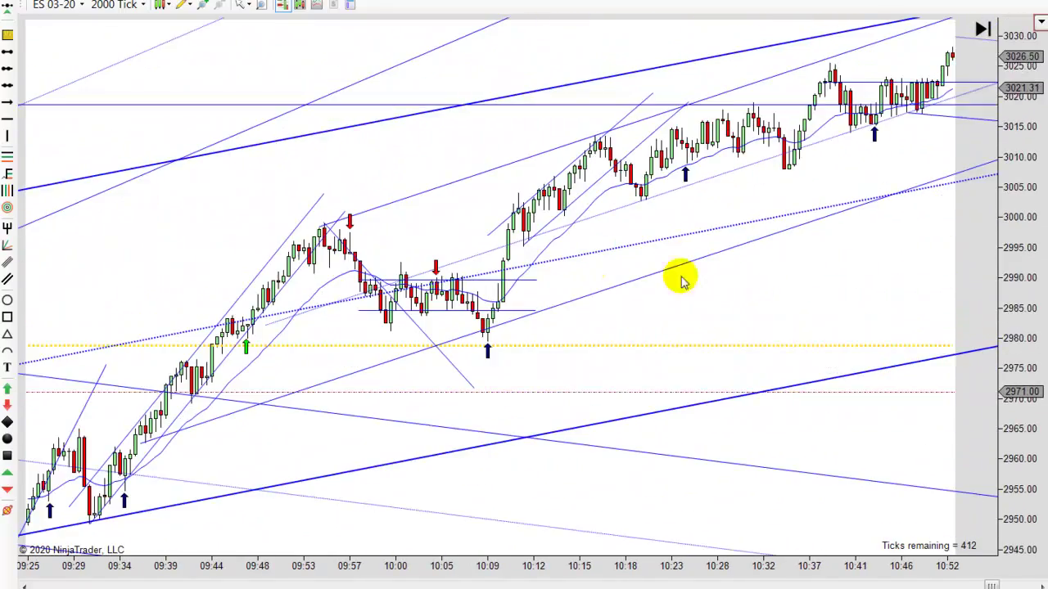
pyautogui.moveTo(843, 283); pyautogui.dragTo(7, 301)
pyautogui.moveTo(678, 63); pyautogui.dragTo(241, 95)
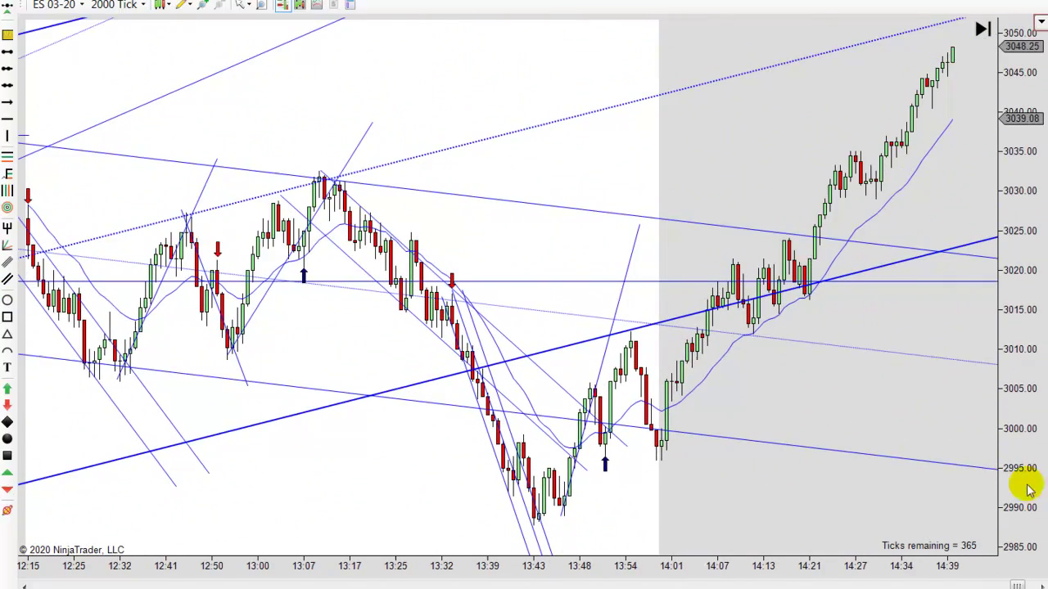
pyautogui.moveTo(297, 110); pyautogui.dragTo(834, 81)
pyautogui.moveTo(377, 496); pyautogui.dragTo(779, 496)
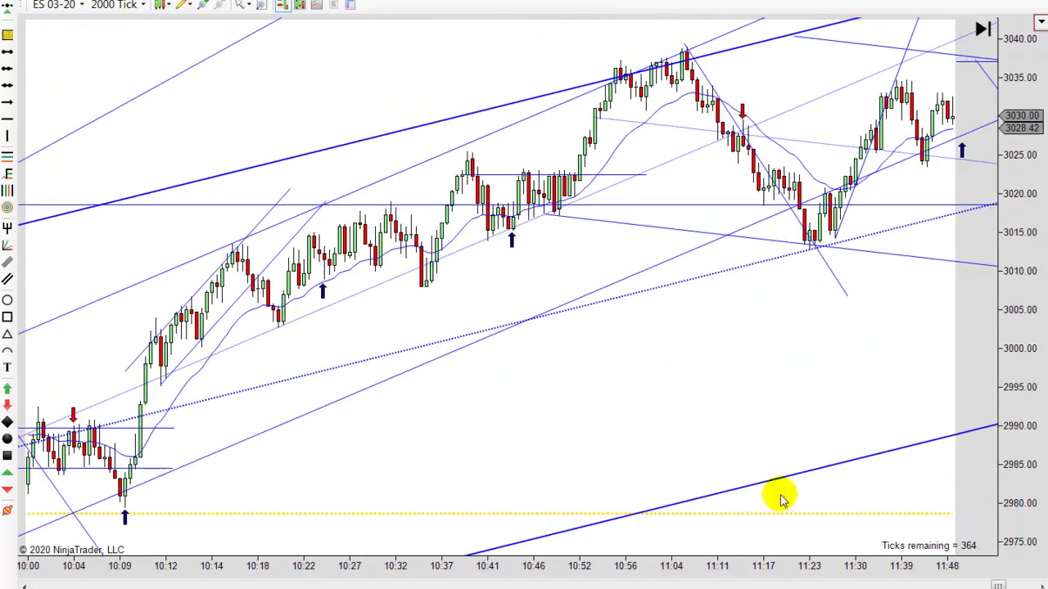
pyautogui.moveTo(507, 449); pyautogui.dragTo(788, 390)
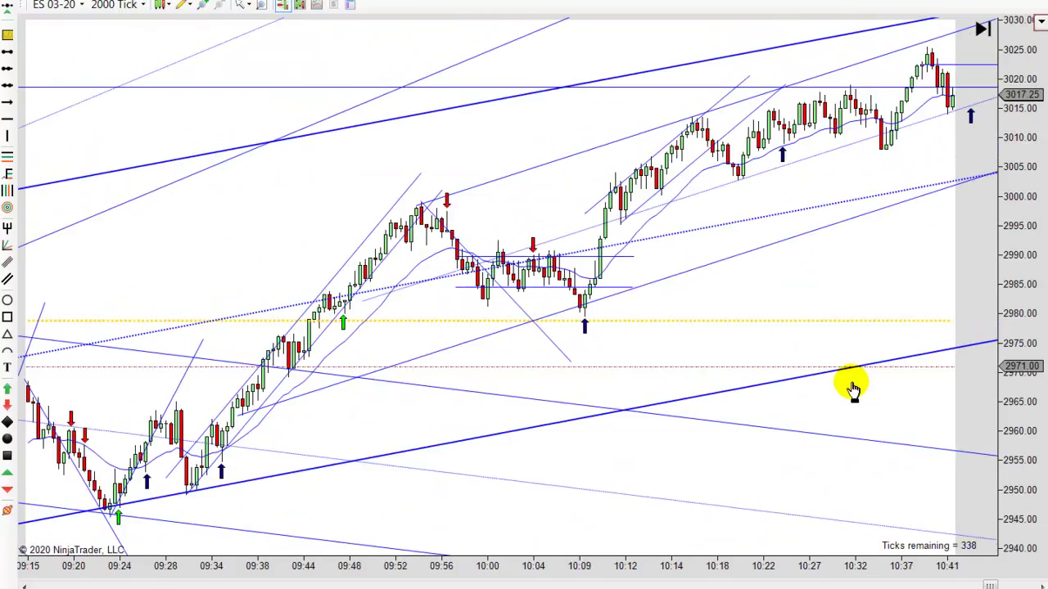
pyautogui.moveTo(245, 243); pyautogui.dragTo(804, 117)
pyautogui.moveTo(227, 457); pyautogui.dragTo(867, 421)
pyautogui.moveTo(385, 538); pyautogui.dragTo(925, 528)
pyautogui.moveTo(327, 416); pyautogui.dragTo(7, 409)
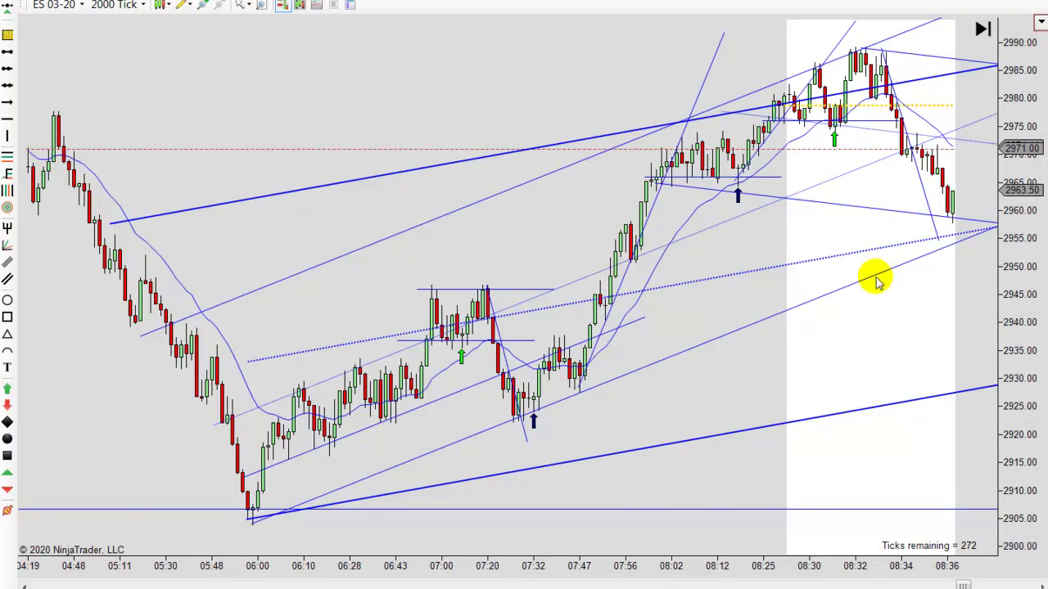
# Step: Move the green up arrow under the pullback around 07:10 slightly lower beneath its candle
pyautogui.scroll(1, 872, 348)
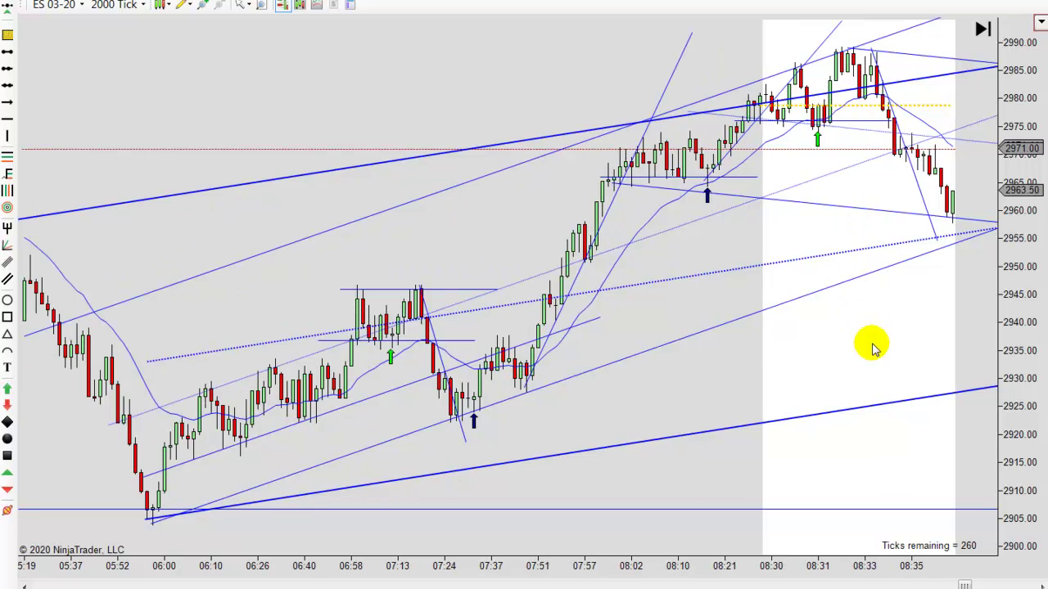
pyautogui.moveTo(879, 350); pyautogui.dragTo(932, 345)
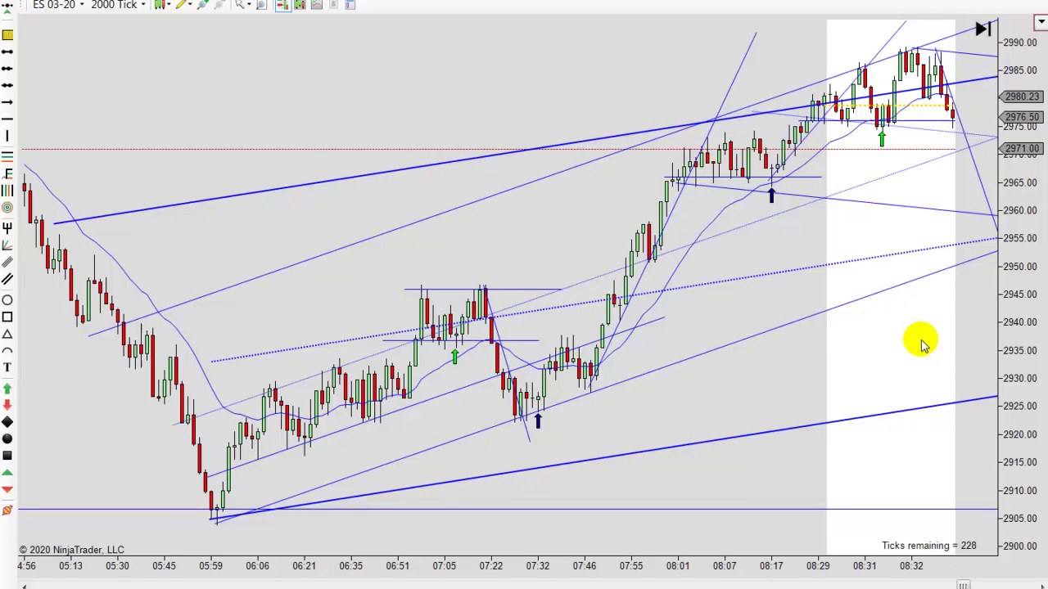
pyautogui.moveTo(830, 379); pyautogui.dragTo(845, 378)
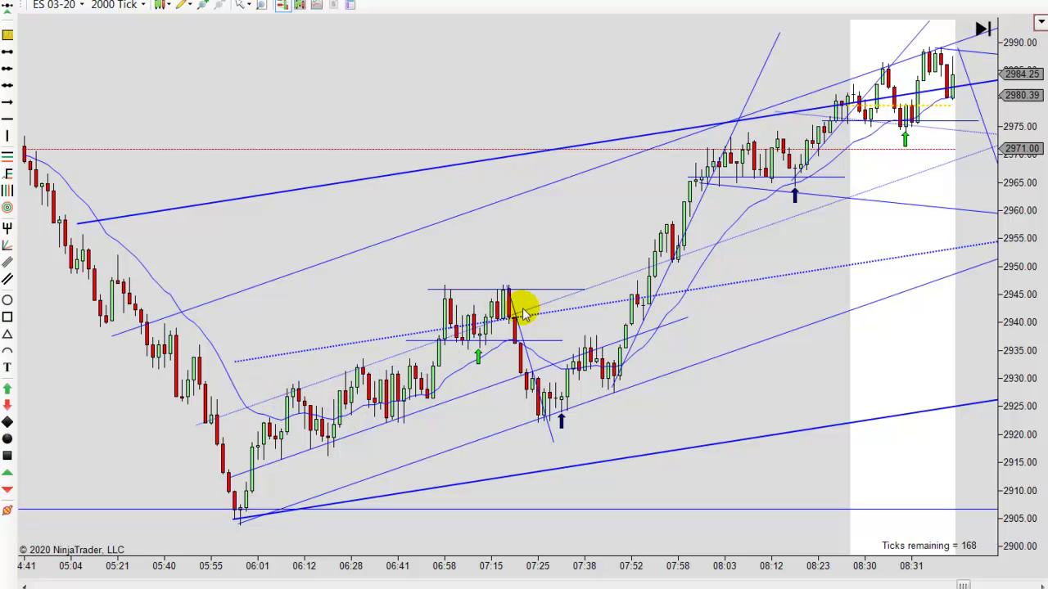
pyautogui.click(479, 353)
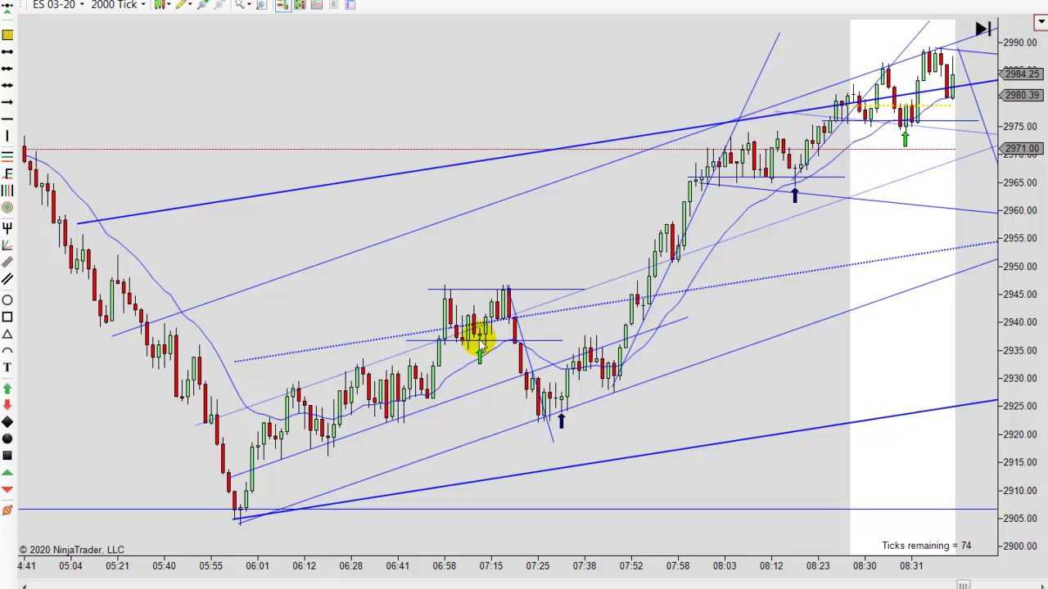
pyautogui.scroll(-3, 741, 393)
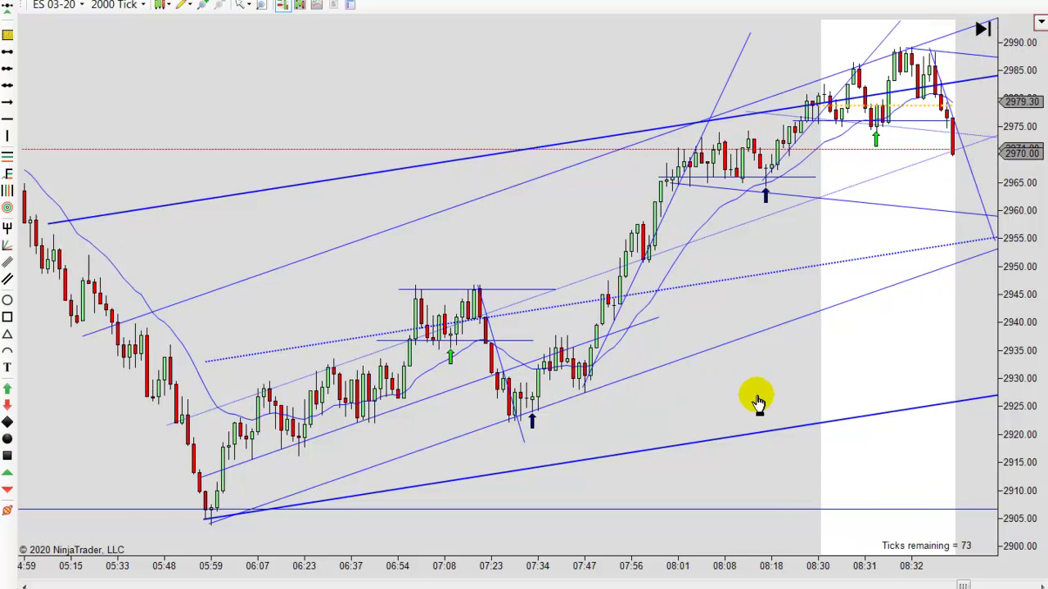
pyautogui.scroll(-2, 712, 411)
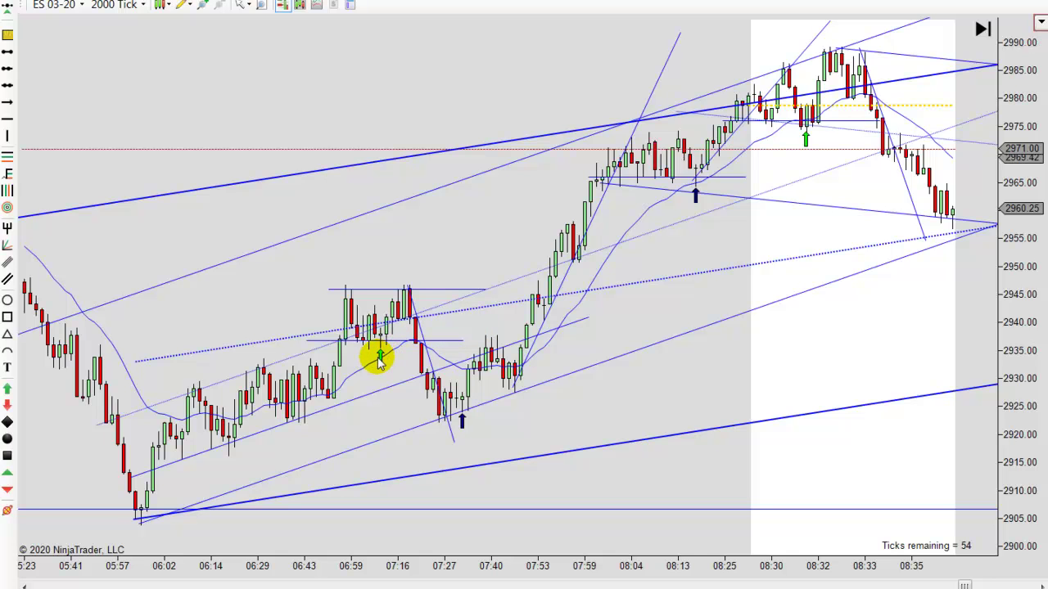
pyautogui.moveTo(379, 360); pyautogui.dragTo(377, 374)
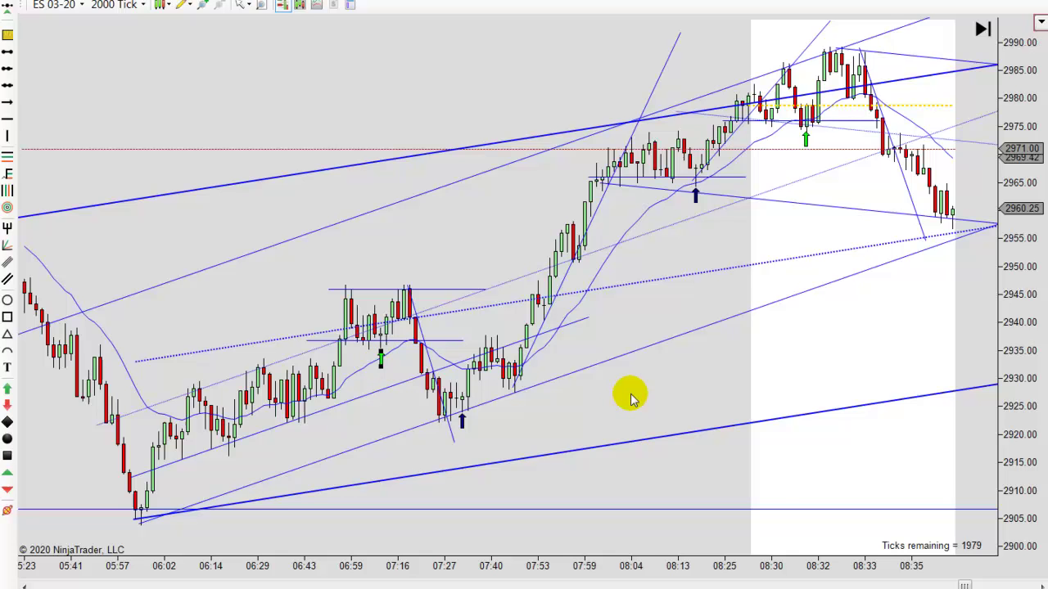
# Step: Extend the horizontal line along the 07:00–07:16 highs to about 08:08 and add a green up arrow below the pullback candle near 07:59
pyautogui.moveTo(634, 397); pyautogui.dragTo(707, 379)
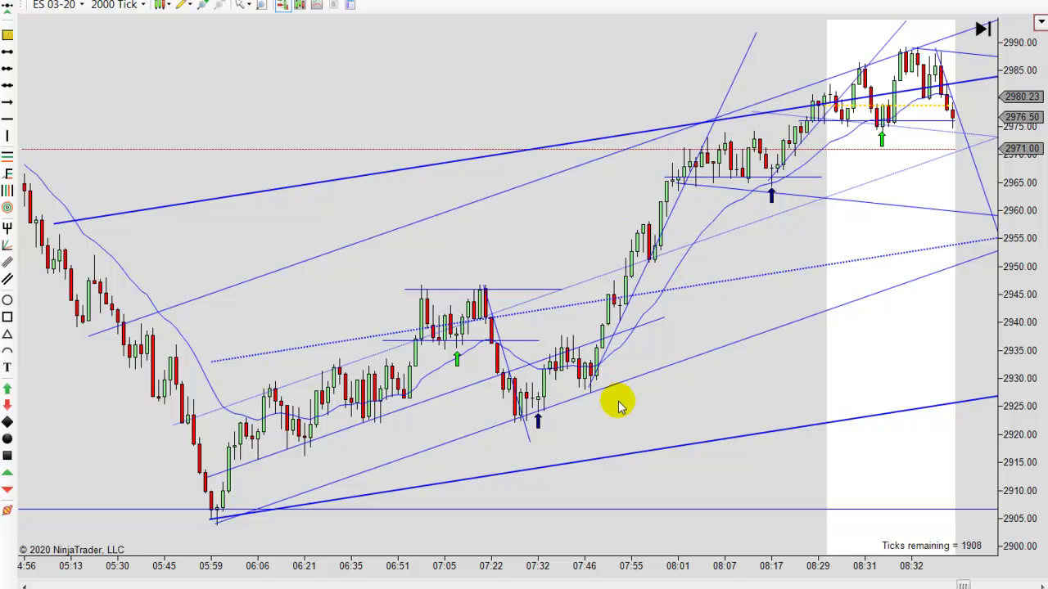
pyautogui.moveTo(631, 414); pyautogui.dragTo(675, 409)
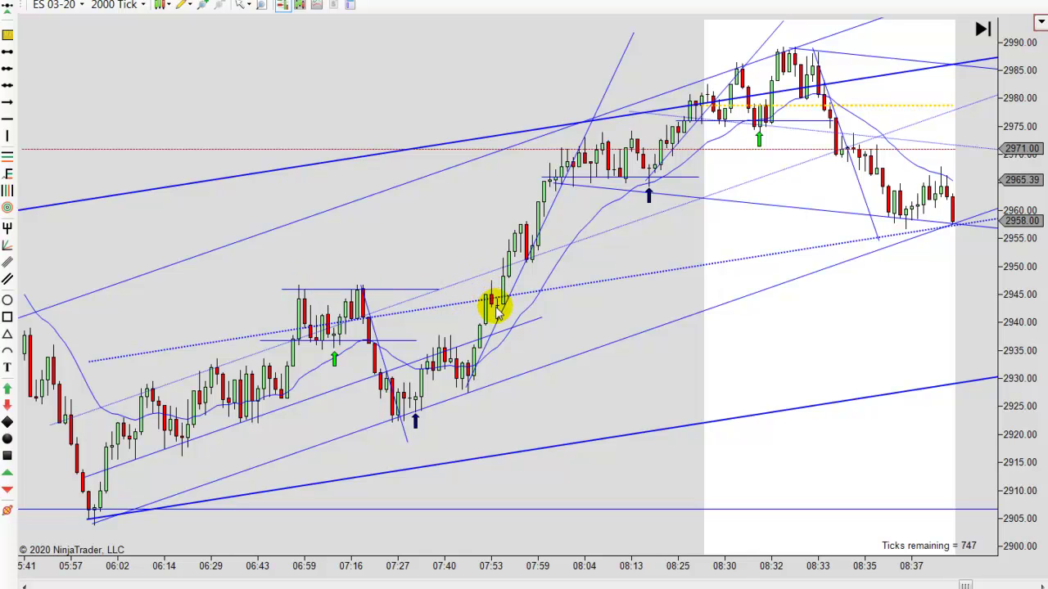
pyautogui.click(389, 290)
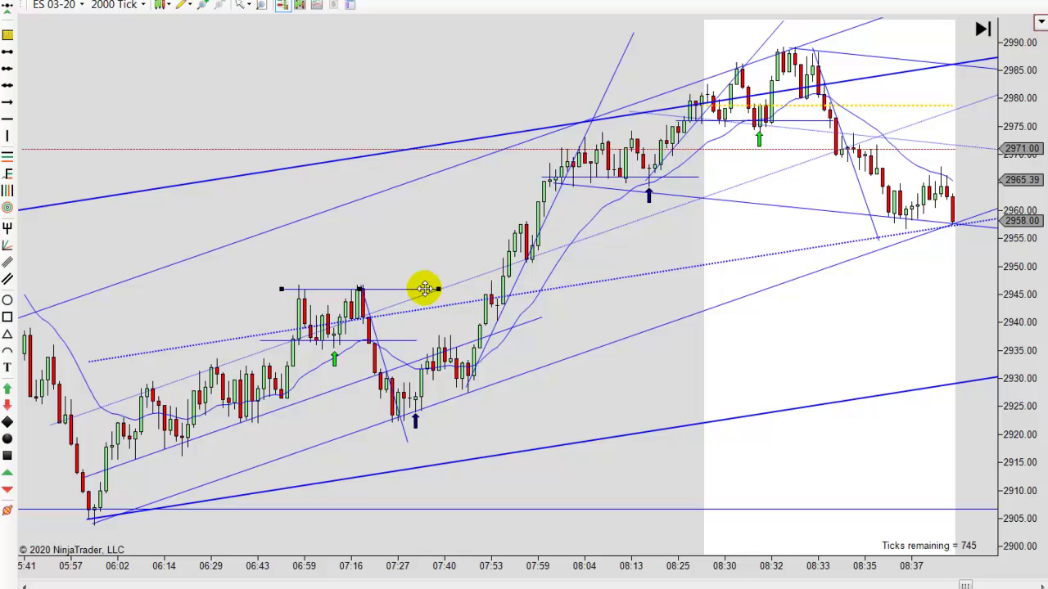
pyautogui.moveTo(435, 291); pyautogui.dragTo(607, 292)
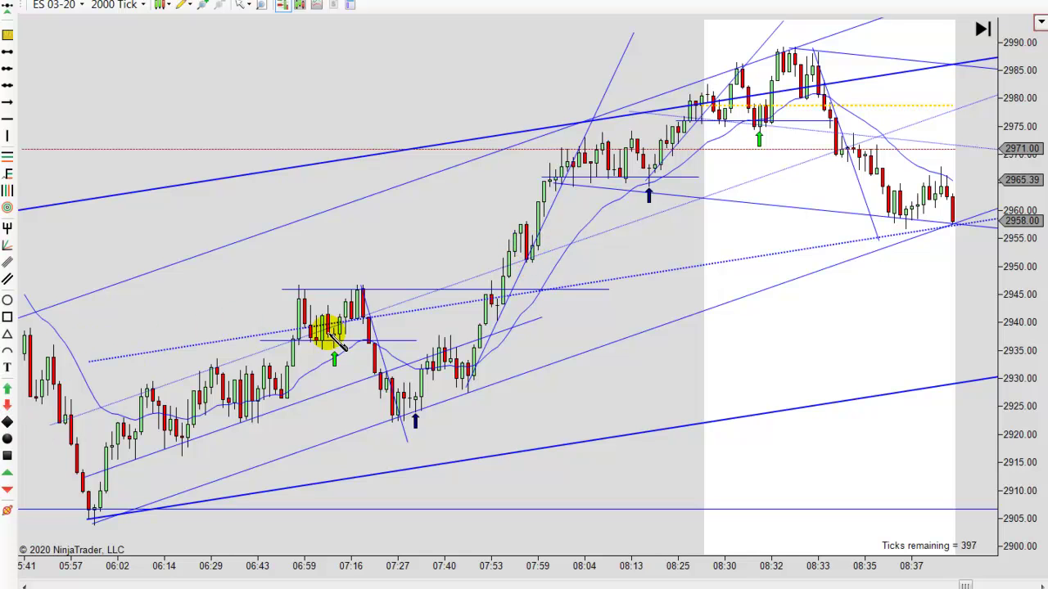
pyautogui.click(533, 272)
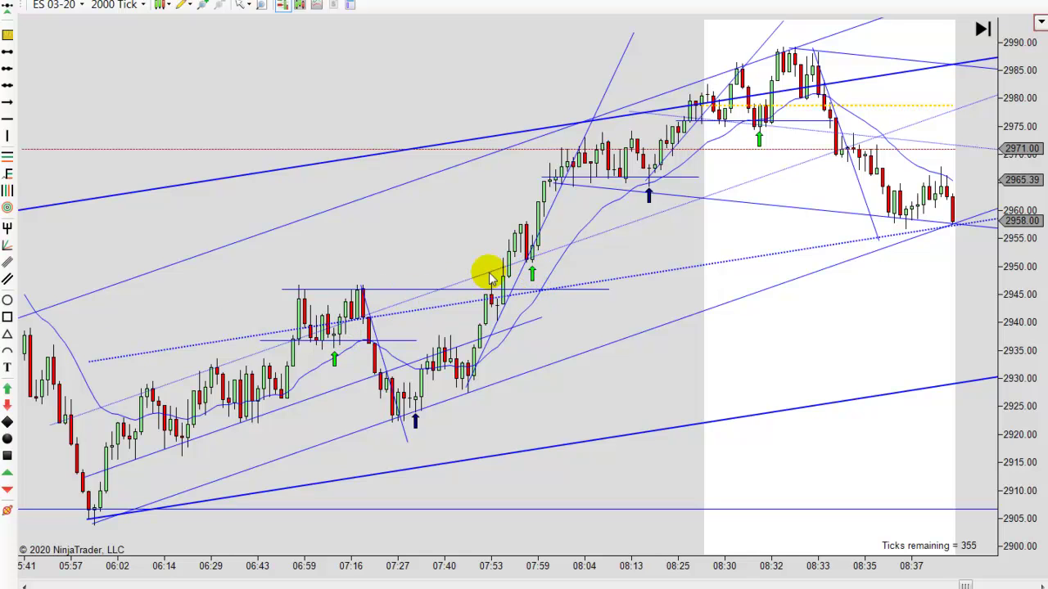
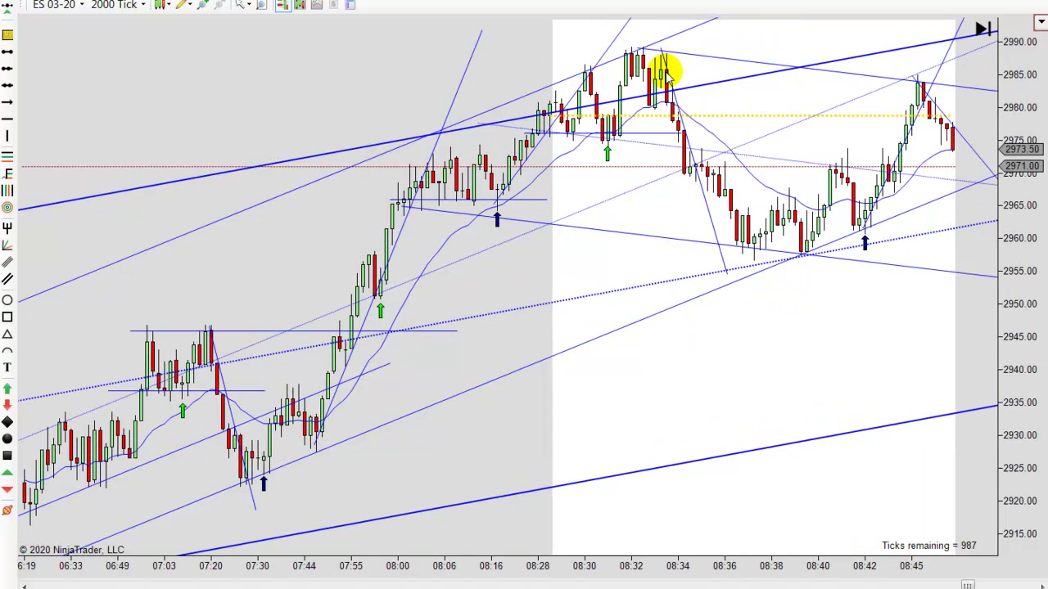
# Step: Shift the steep down line onto the 08:34 high and swing its lower end back to about 08:35 near 2954
pyautogui.moveTo(669, 79); pyautogui.dragTo(674, 80)
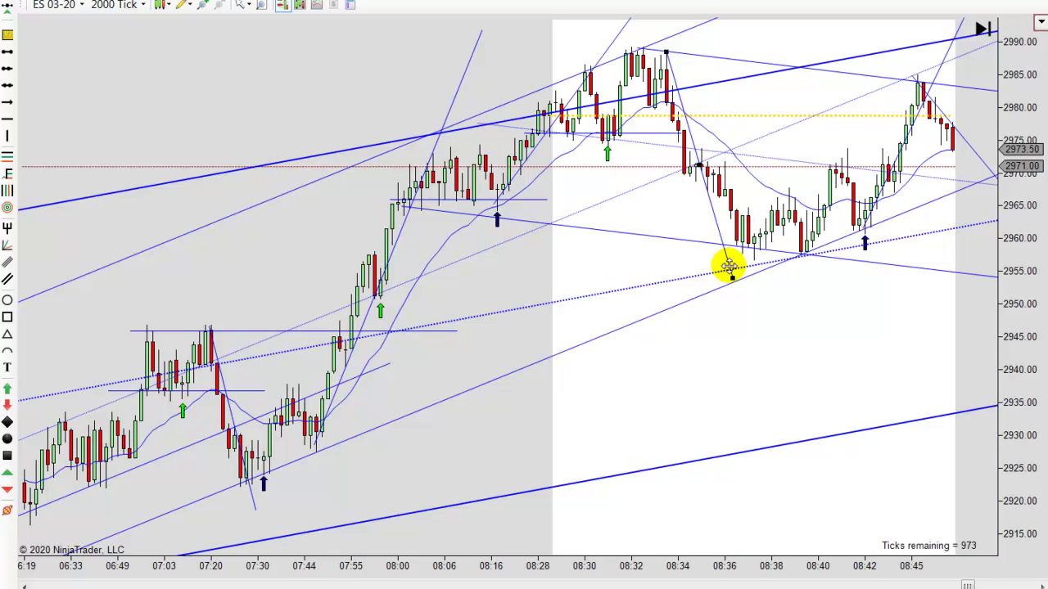
pyautogui.moveTo(716, 273); pyautogui.dragTo(707, 279)
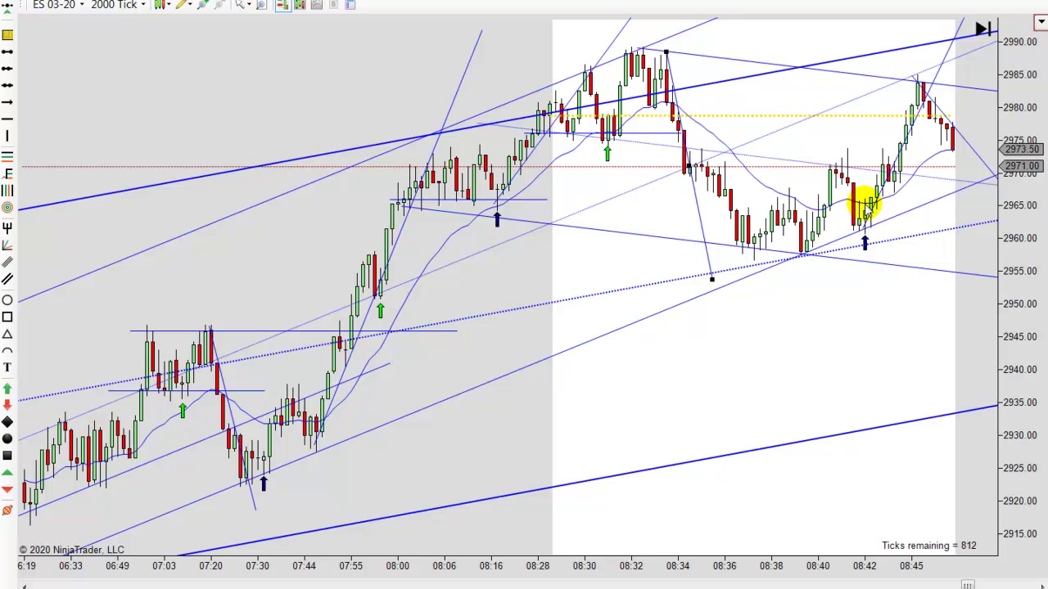
pyautogui.click(864, 239)
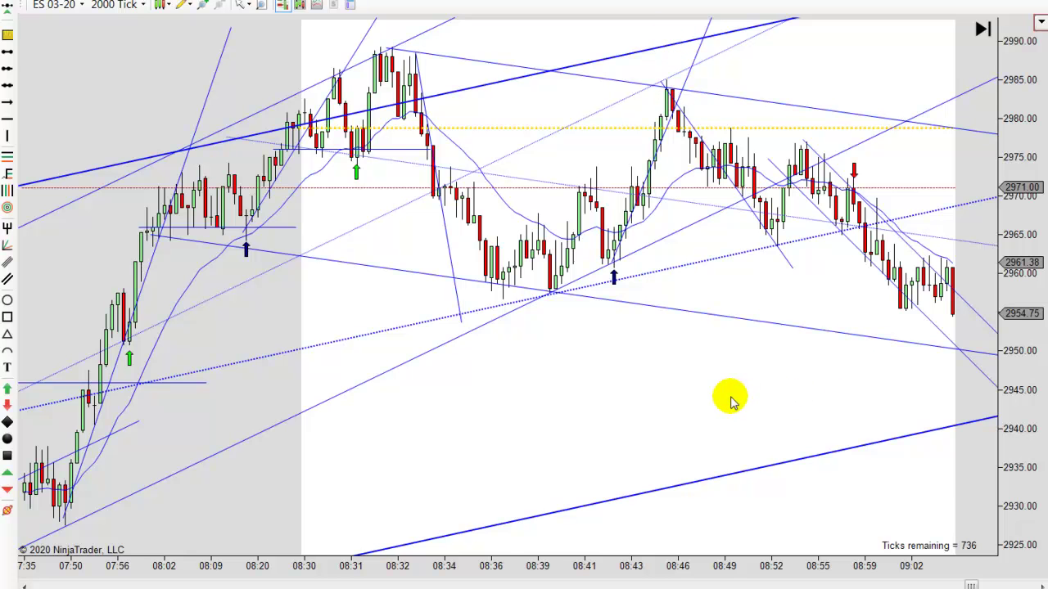
# Step: Add a green up arrow below the candle low near 08:57, just under 2965
pyautogui.moveTo(737, 398); pyautogui.dragTo(709, 403)
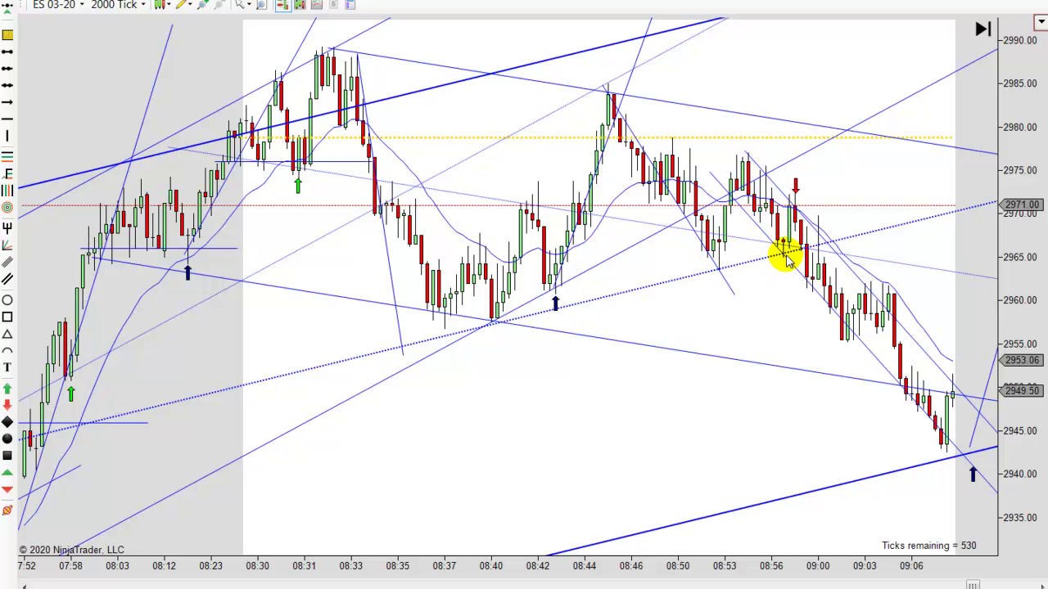
pyautogui.click(8, 389)
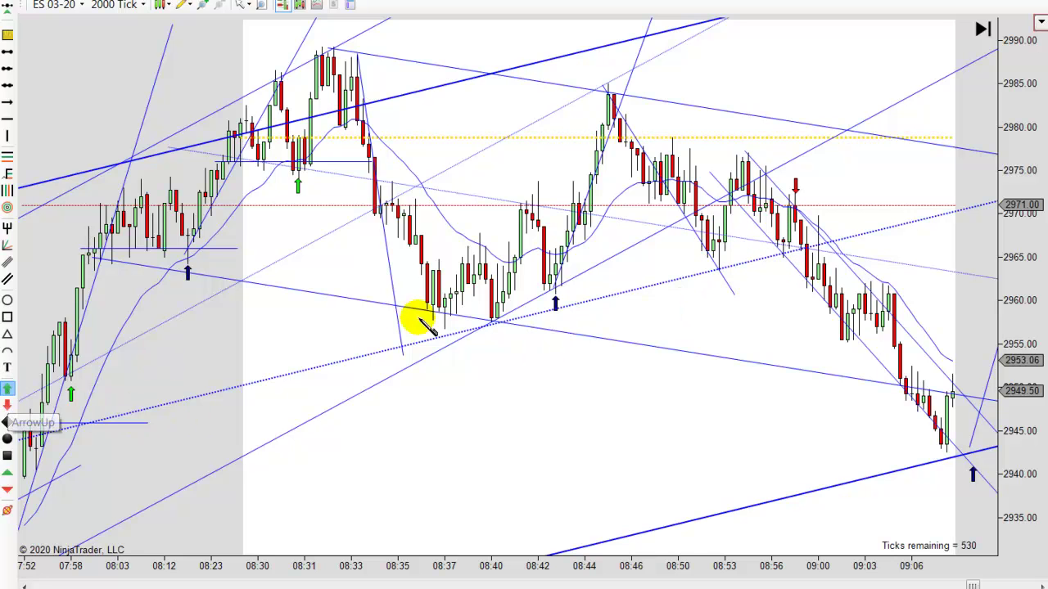
pyautogui.click(783, 259)
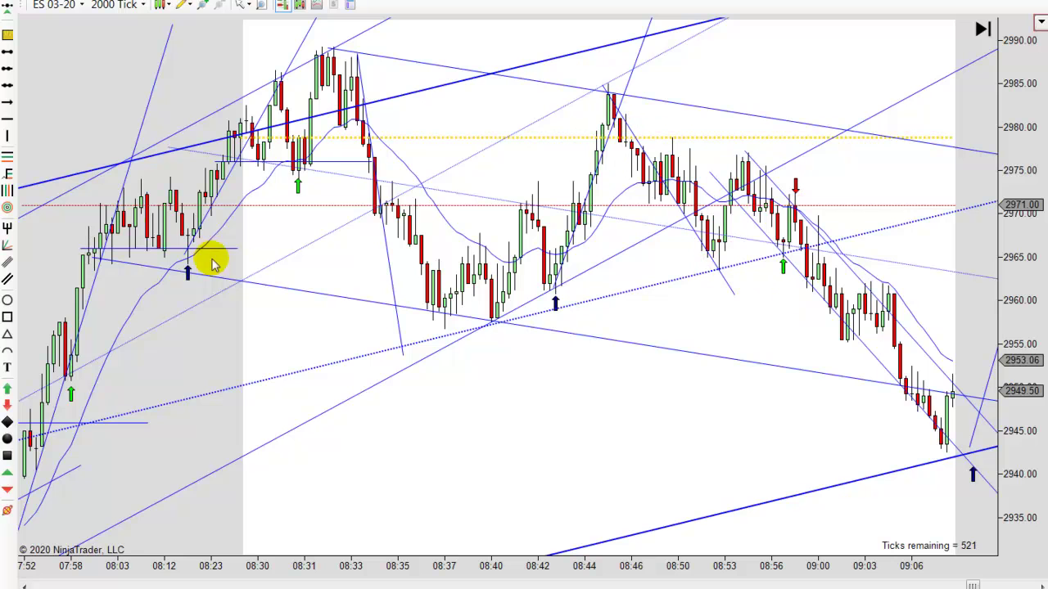
# Step: Draw an arrow line from the 08:45 high to the 08:53 low and move it to start at the high near 08:54
pyautogui.click(603, 83)
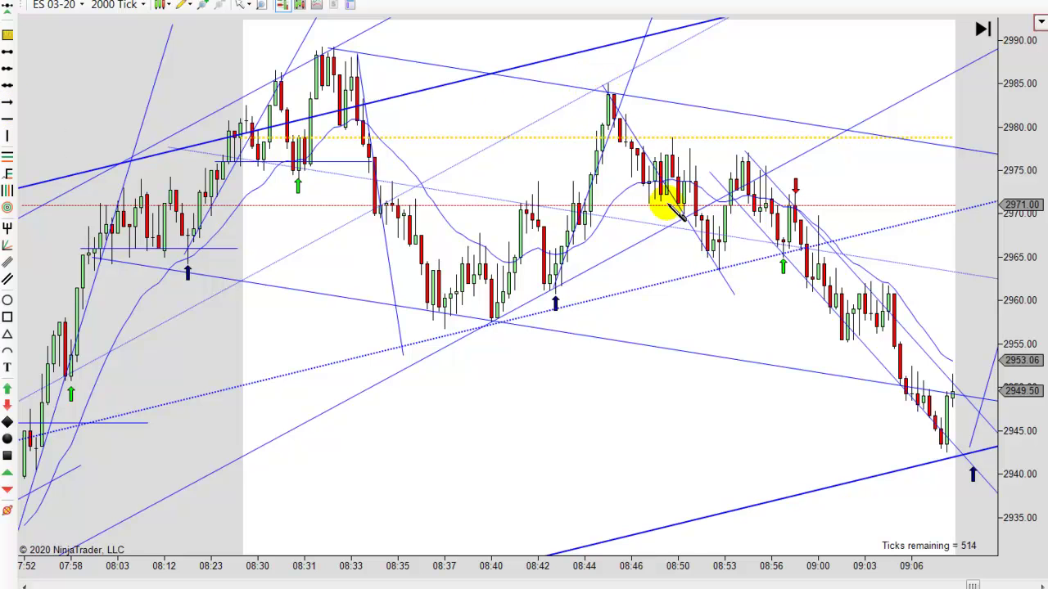
pyautogui.click(716, 266)
pyautogui.moveTo(674, 187)
pyautogui.mouseDown()
pyautogui.moveTo(696, 211)
pyautogui.moveTo(791, 234)
pyautogui.moveTo(819, 262)
pyautogui.mouseUp()
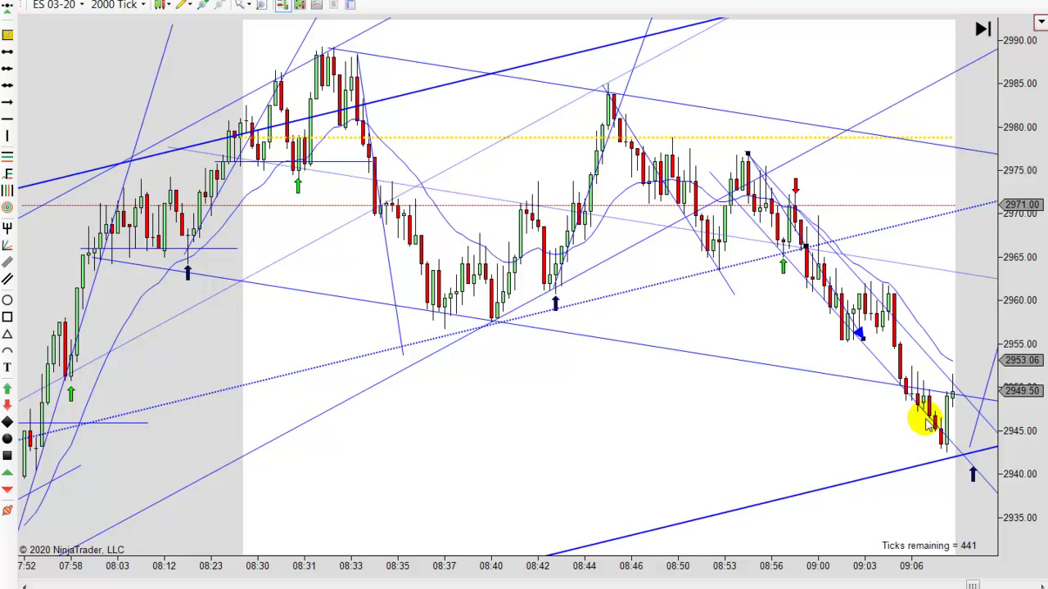
# Step: Move the measured-move arrow line to start at the lower high near 09:04 and fine-tune its position
pyautogui.scroll(-5, 649, 425)
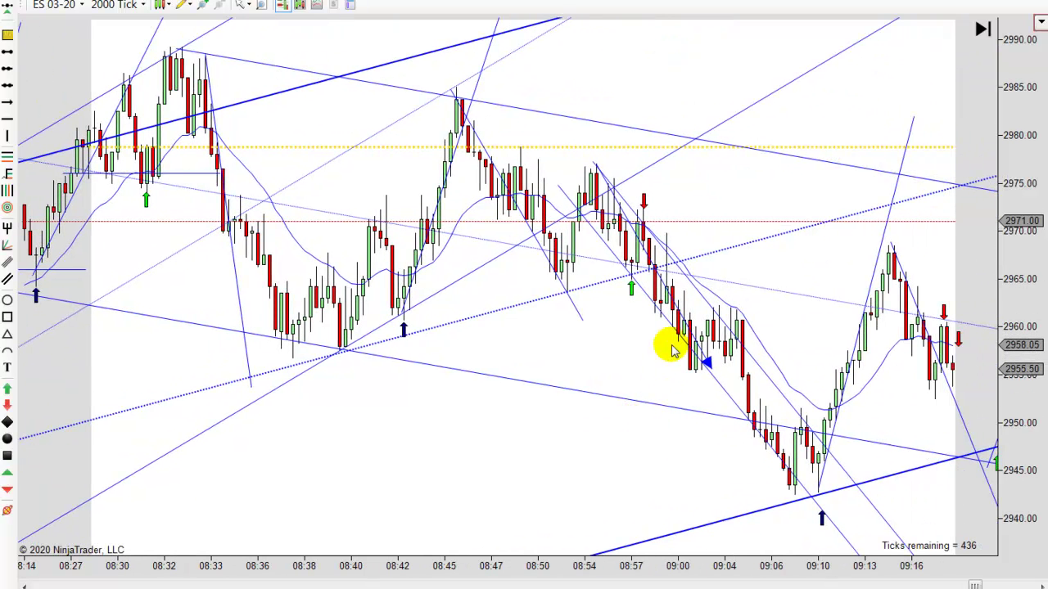
pyautogui.moveTo(683, 319); pyautogui.dragTo(807, 456)
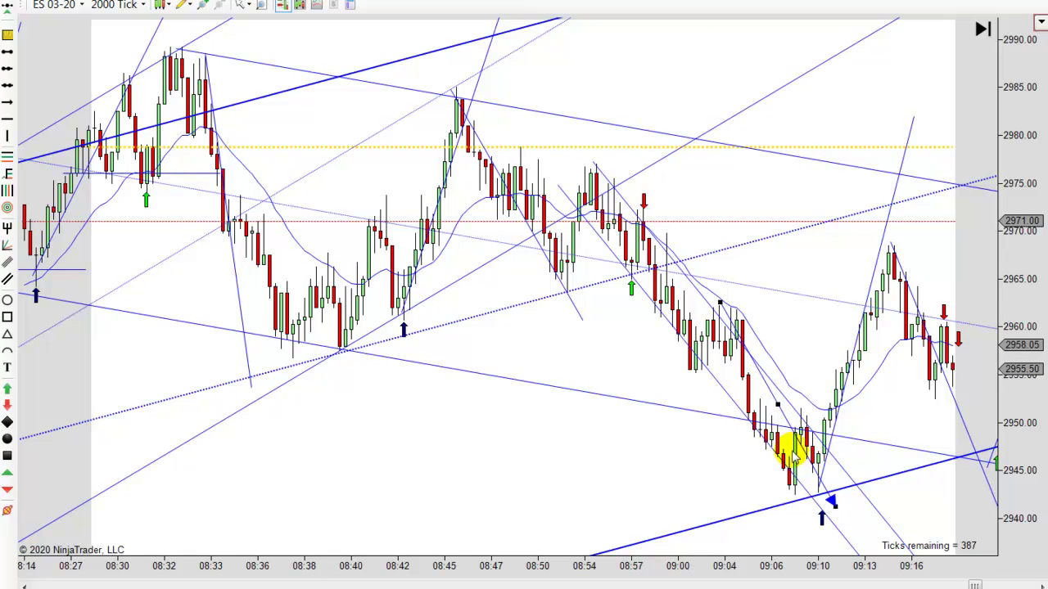
pyautogui.moveTo(1029, 163); pyautogui.dragTo(1021, 239)
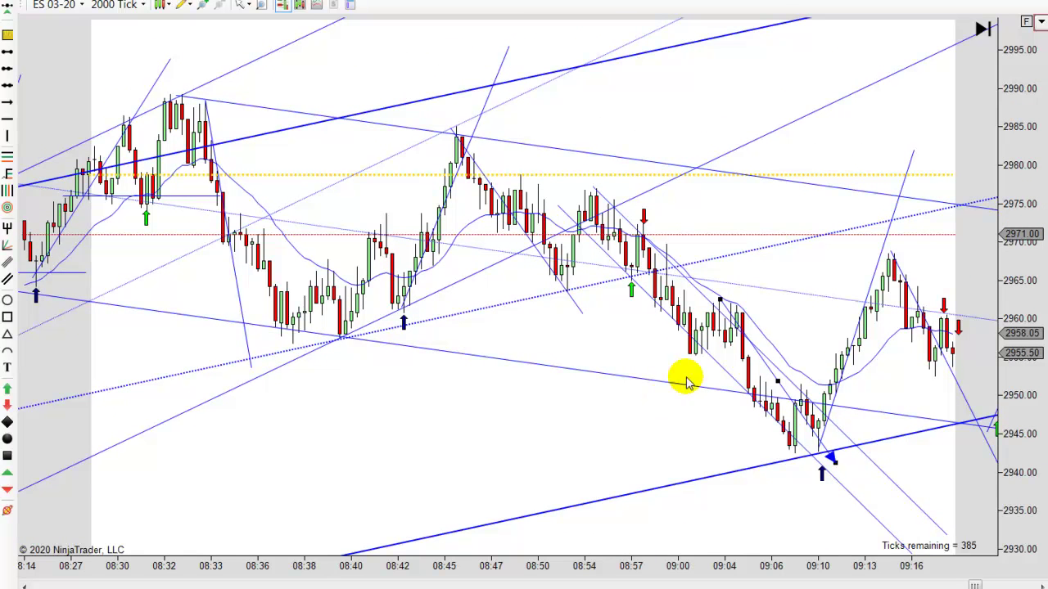
pyautogui.moveTo(739, 330); pyautogui.dragTo(750, 336)
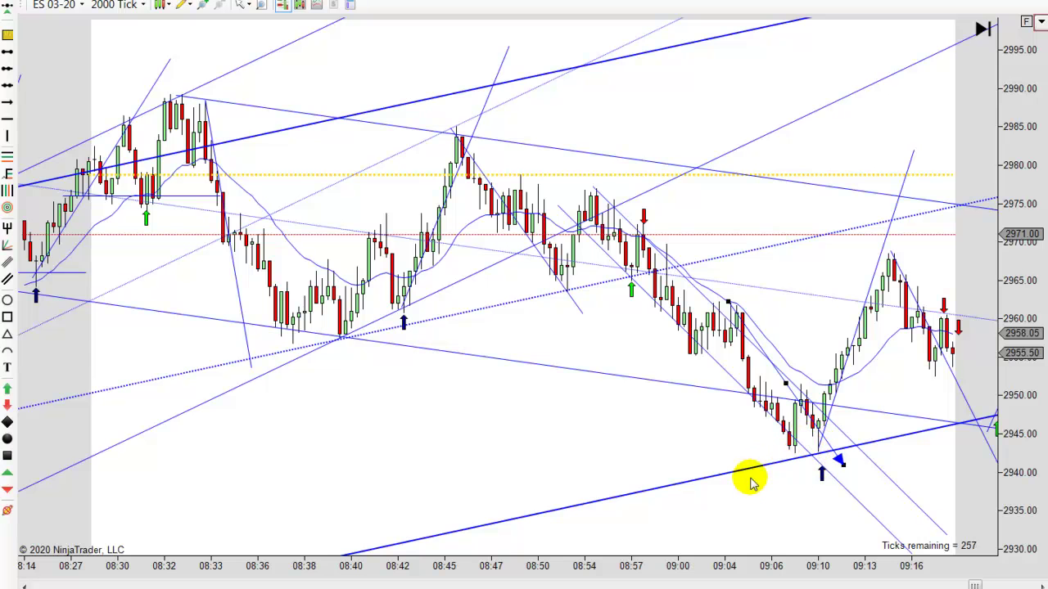
# Step: Examine the whole channel from the overnight low on a compressed scale, then restore automatic price scaling around the 09:10 low
pyautogui.scroll(-6, 753, 499)
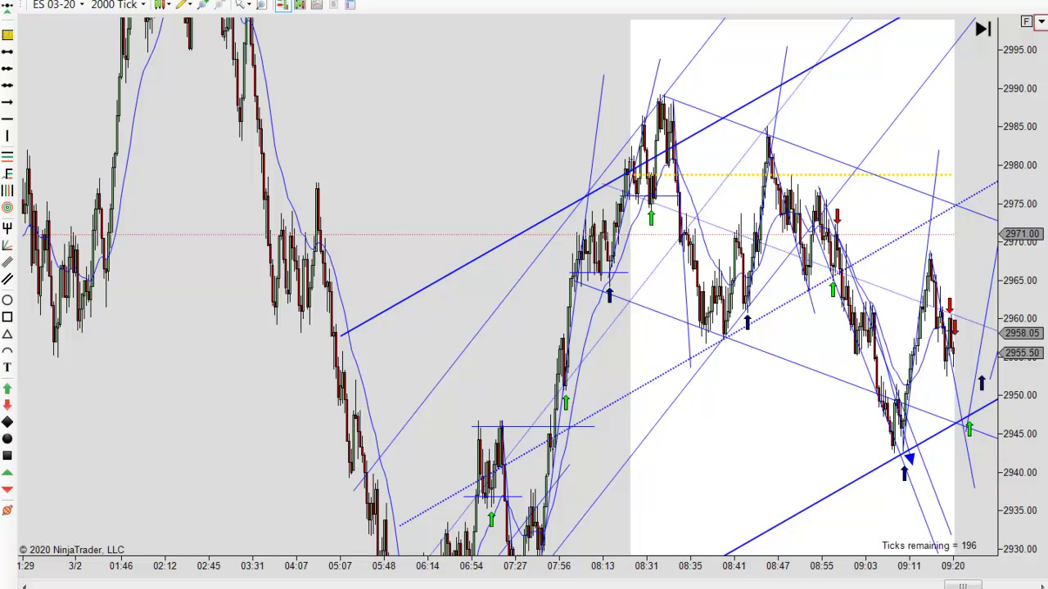
pyautogui.moveTo(1026, 158); pyautogui.dragTo(997, 436)
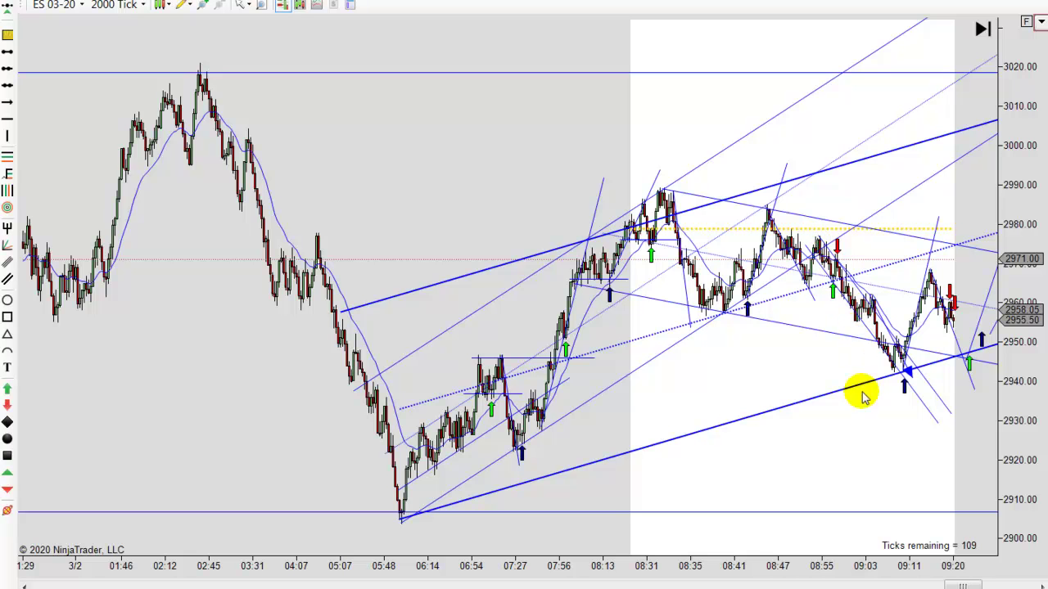
pyautogui.moveTo(851, 443); pyautogui.dragTo(731, 341)
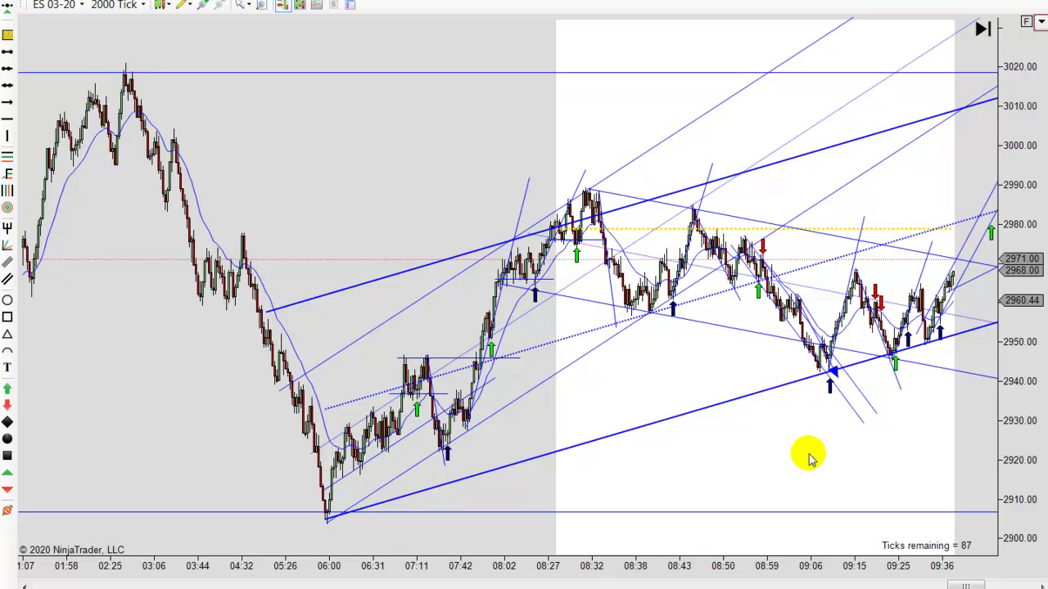
pyautogui.scroll(4, 835, 474)
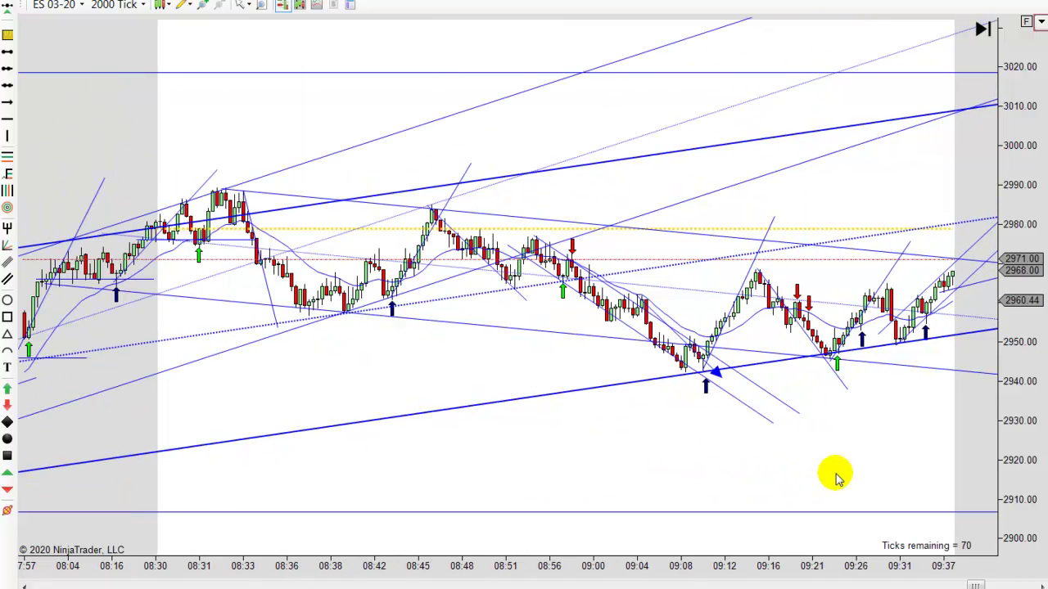
pyautogui.click(1027, 20)
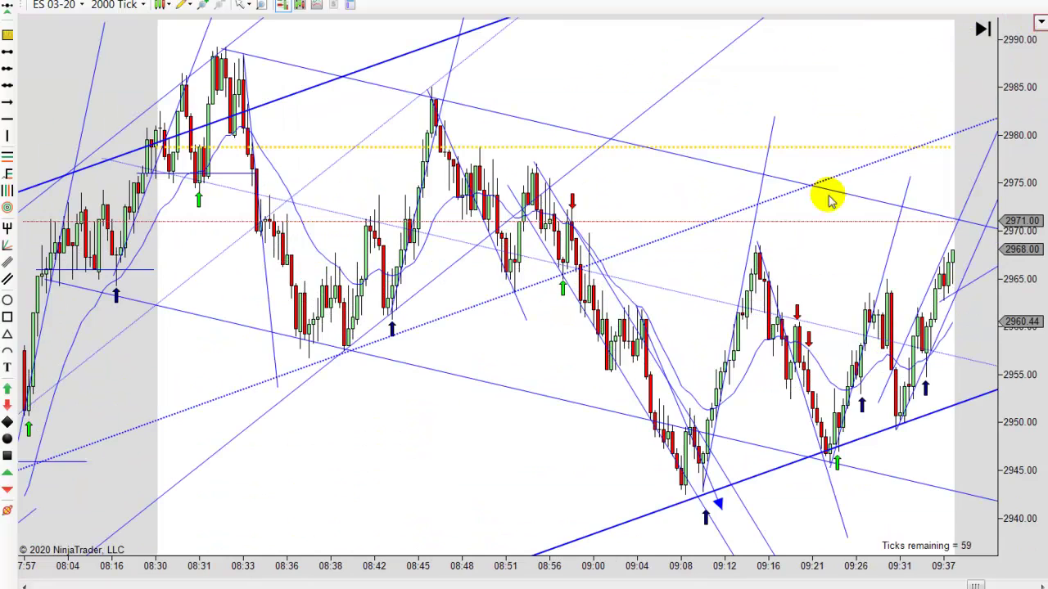
pyautogui.moveTo(414, 479); pyautogui.dragTo(529, 414)
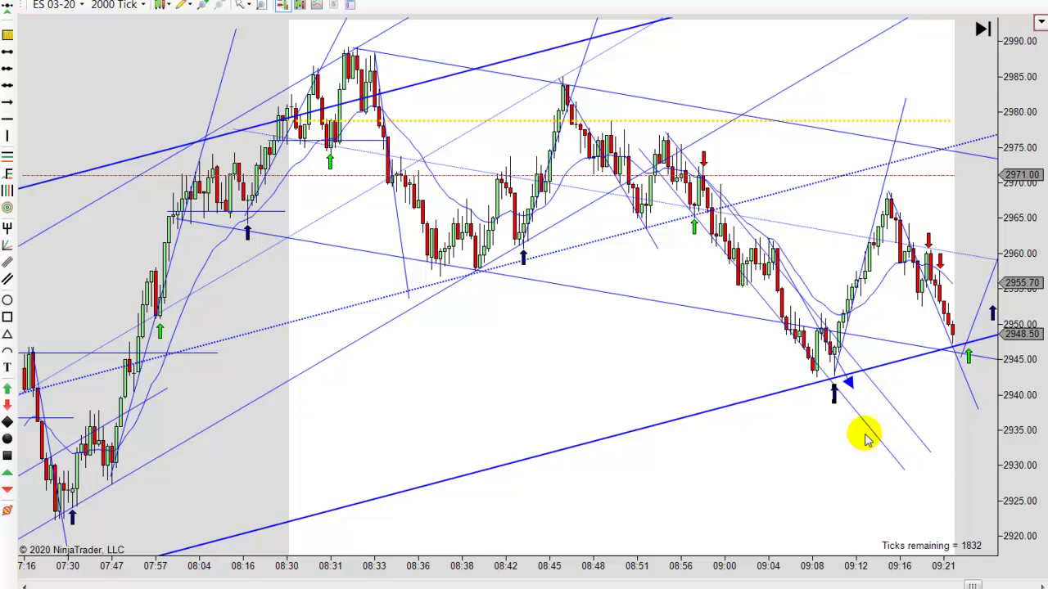
# Step: Review the price swings and marked entries from the 09:10 low through about 10:05
pyautogui.scroll(-3, 711, 483)
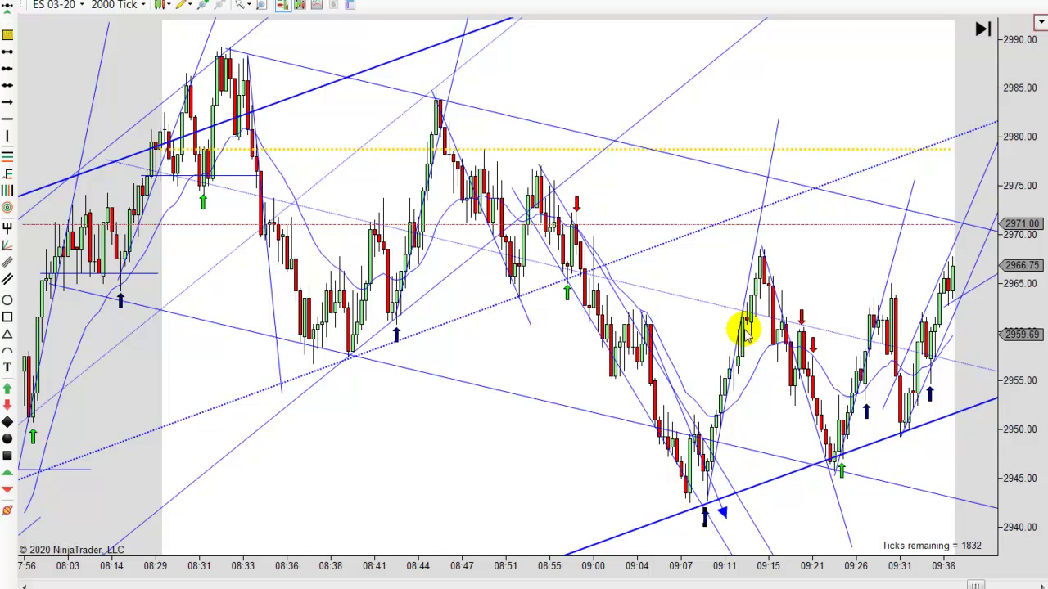
pyautogui.moveTo(816, 248); pyautogui.dragTo(772, 304)
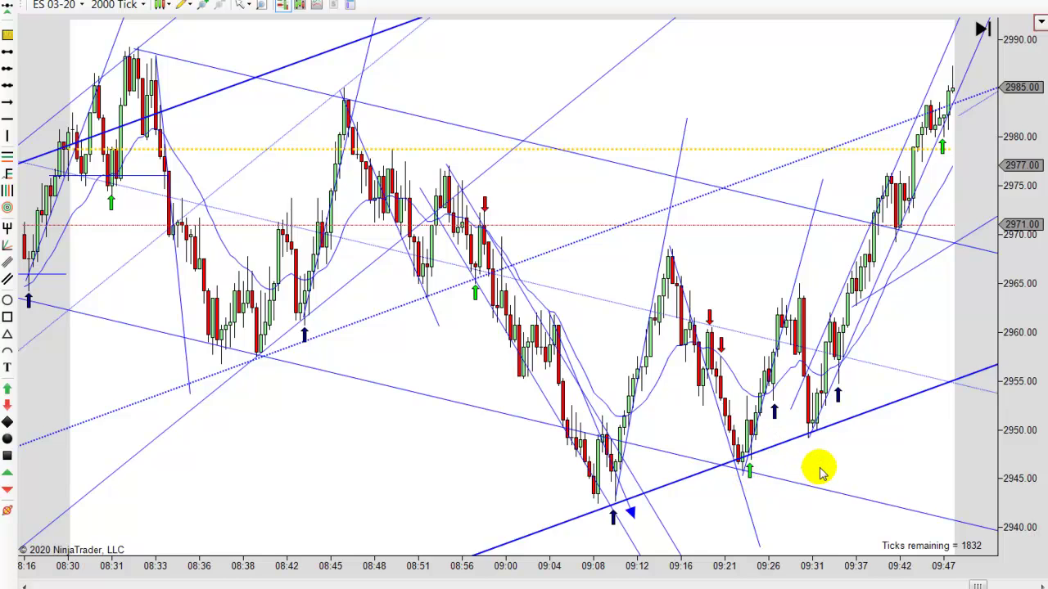
pyautogui.moveTo(818, 471); pyautogui.dragTo(849, 469)
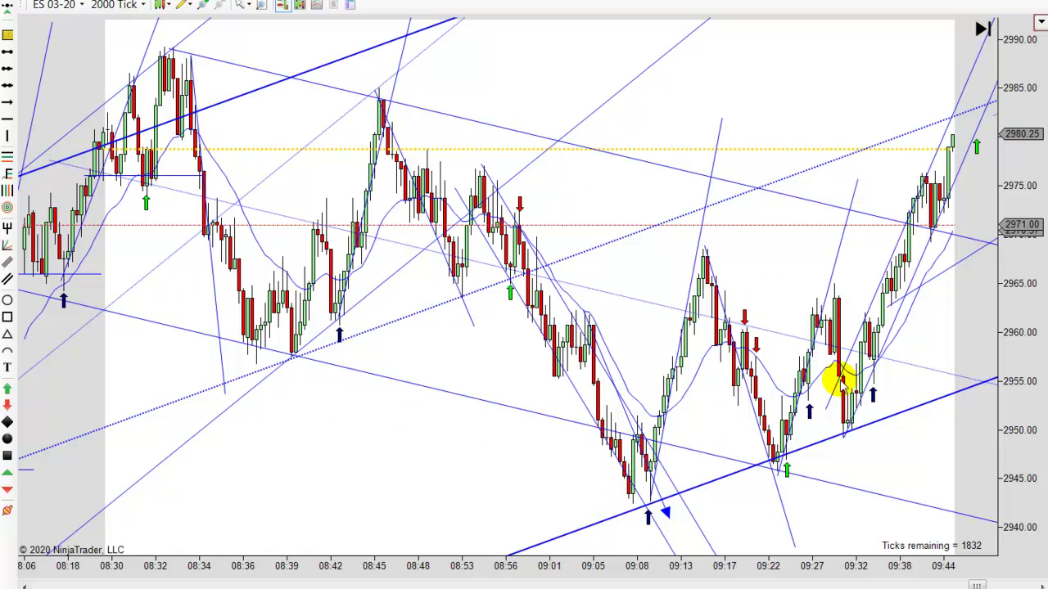
pyautogui.scroll(-3, 918, 461)
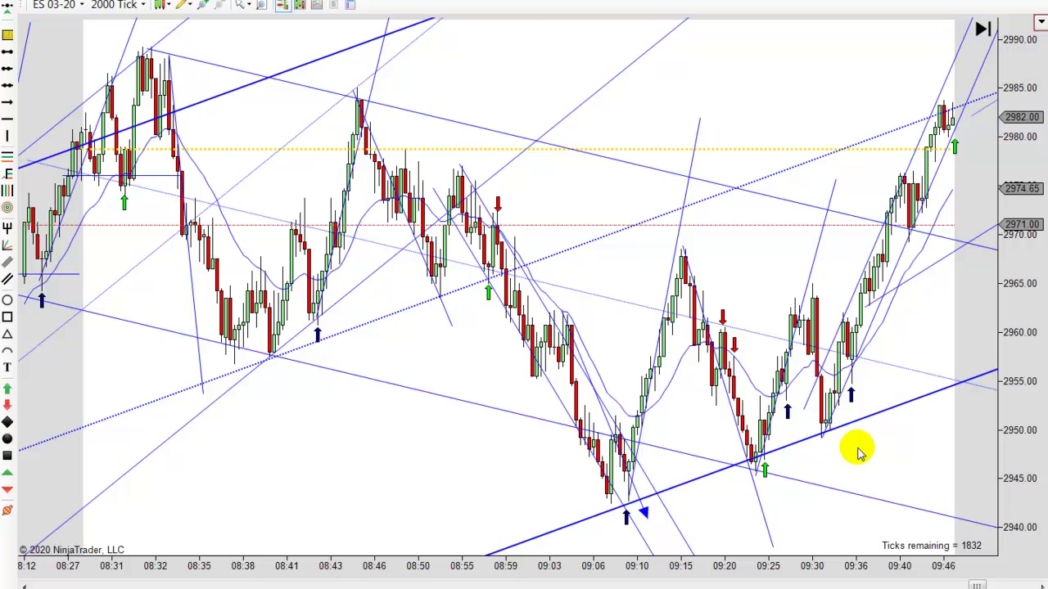
pyautogui.scroll(-3, 855, 458)
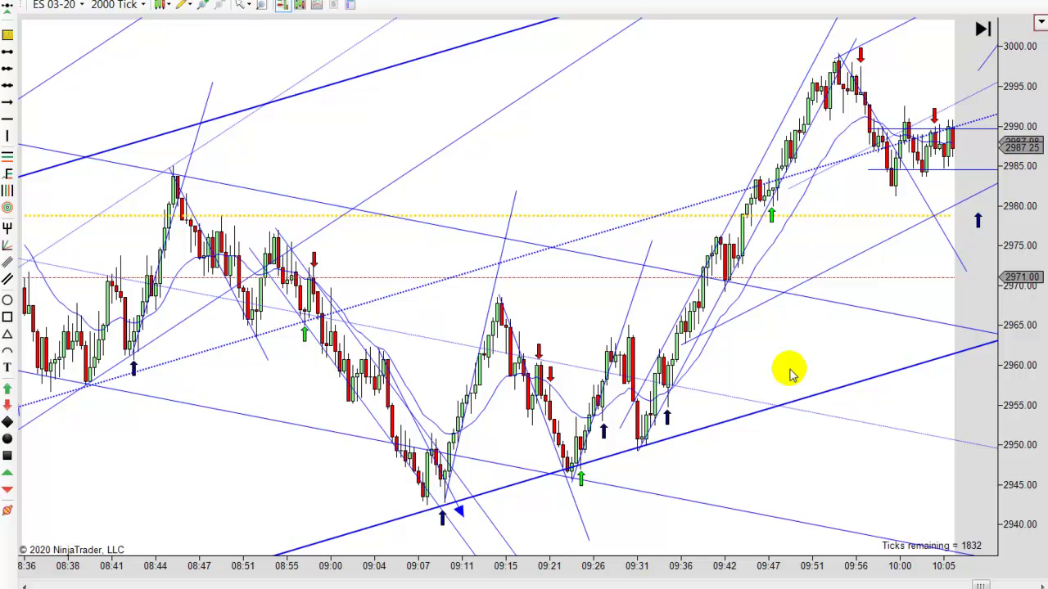
# Step: Review the pullback entry near 09:48 and show the bar data for the candle after the red arrow near 09:57
pyautogui.moveTo(807, 444); pyautogui.dragTo(671, 297)
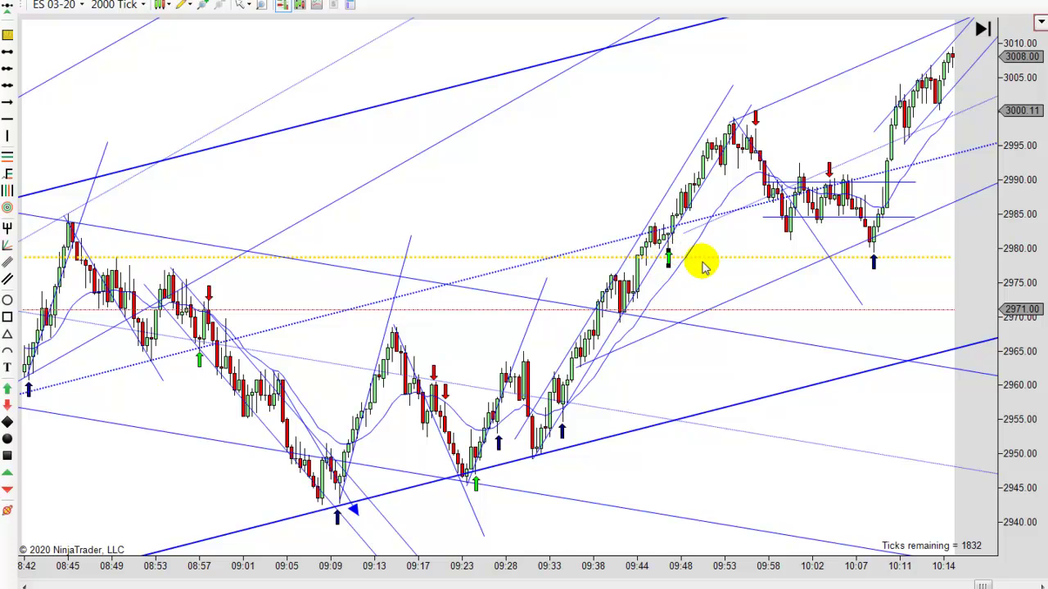
pyautogui.click(669, 256)
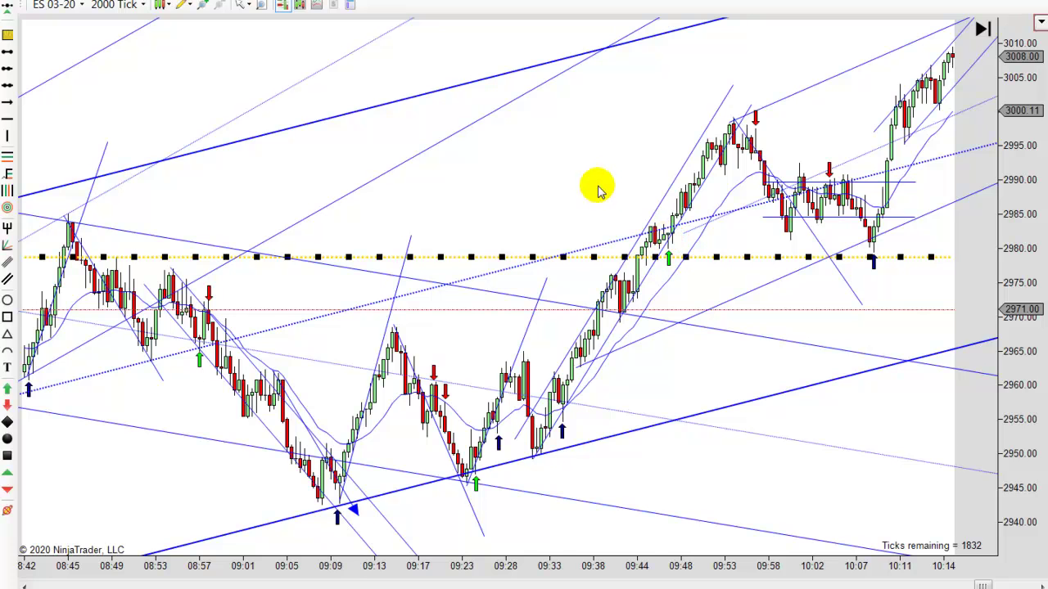
pyautogui.click(656, 229)
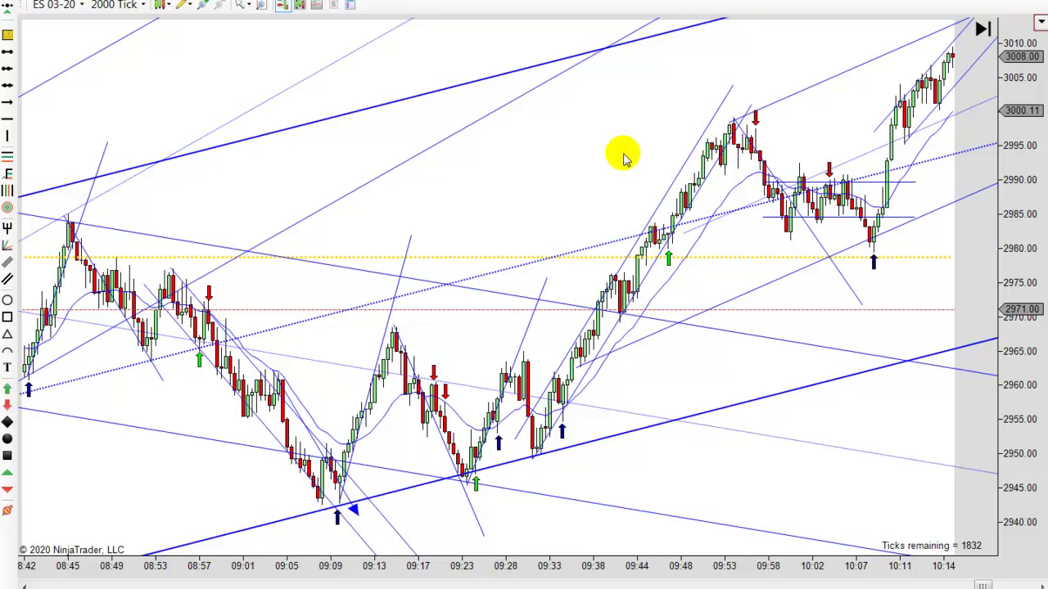
pyautogui.moveTo(518, 164); pyautogui.dragTo(439, 163)
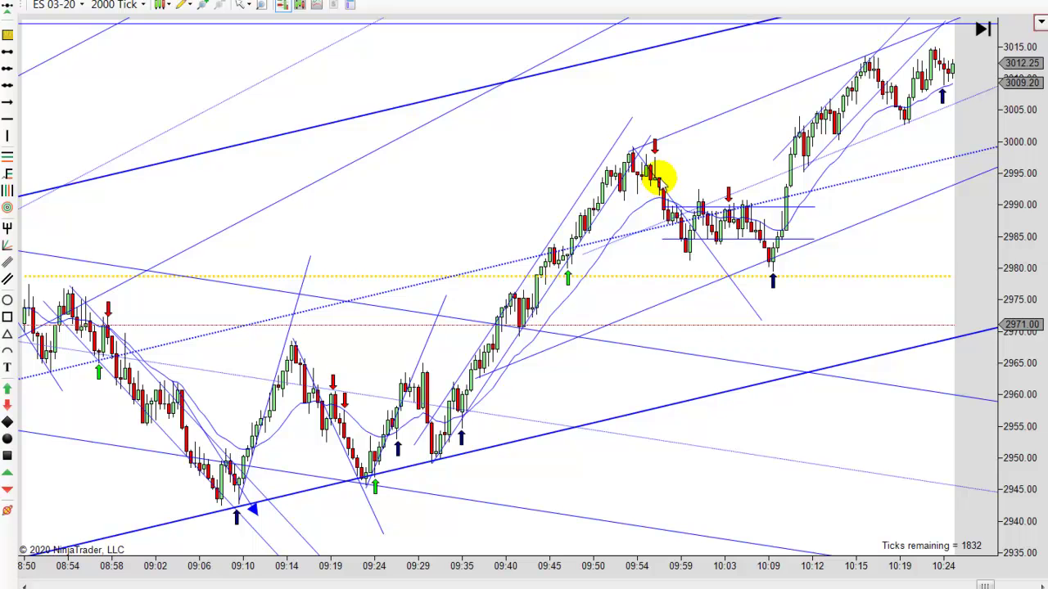
pyautogui.scroll(-2, 660, 175)
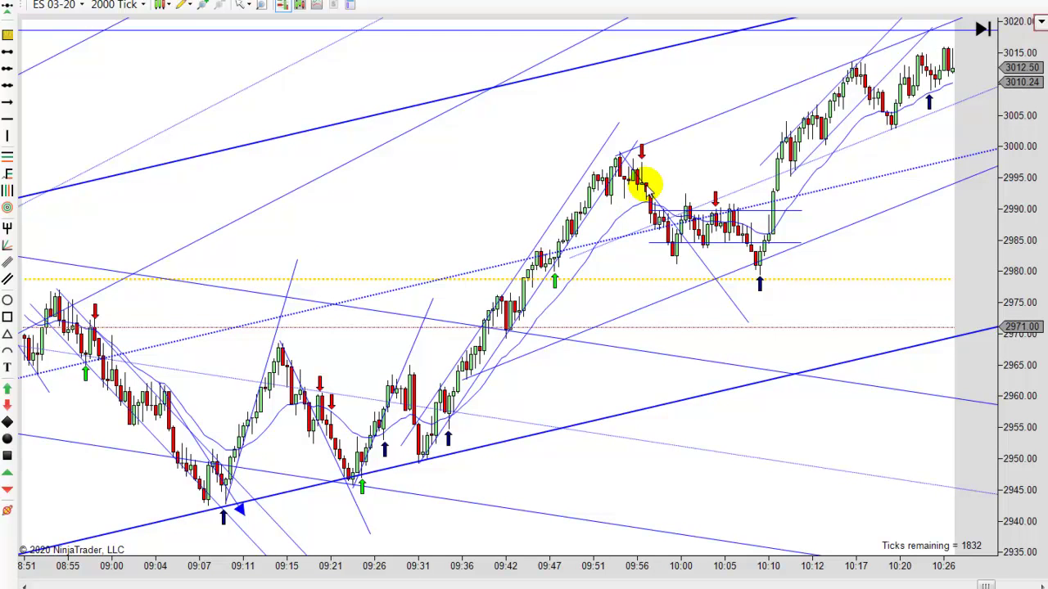
pyautogui.middleClick(647, 185)
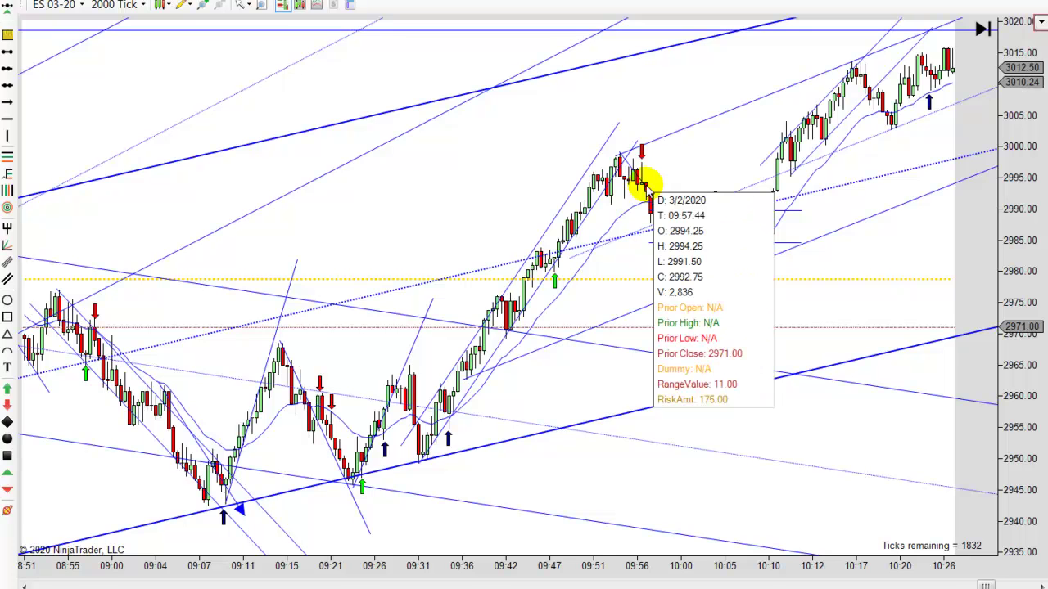
# Step: Draw an arrow line from the 09:54 high to the low just before 10:00 and move it to start at the lower high near 10:00
pyautogui.scroll(-2, 647, 185)
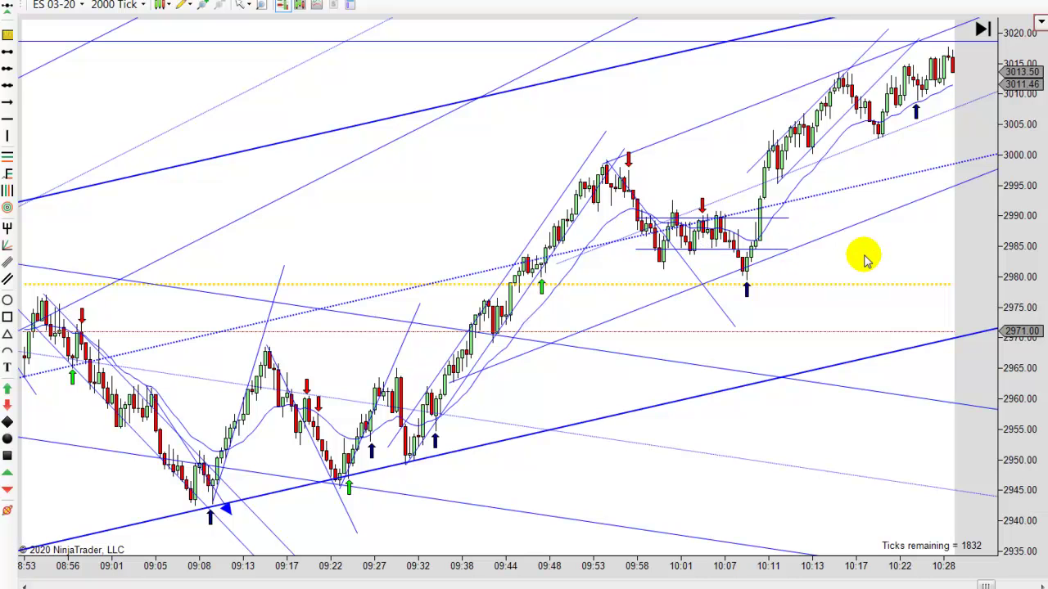
pyautogui.moveTo(847, 262); pyautogui.dragTo(781, 258)
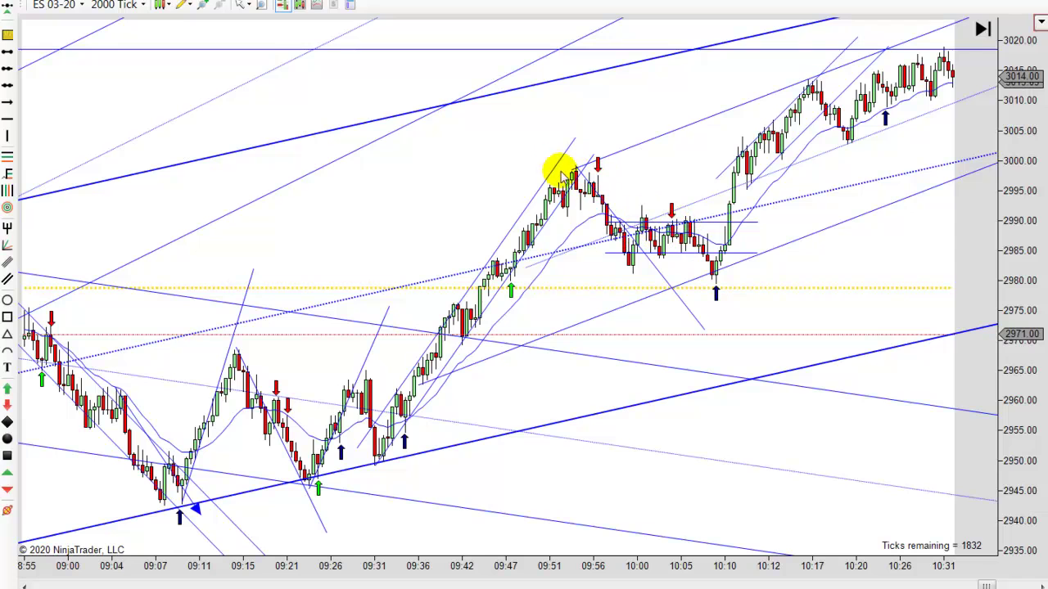
pyautogui.click(6, 101)
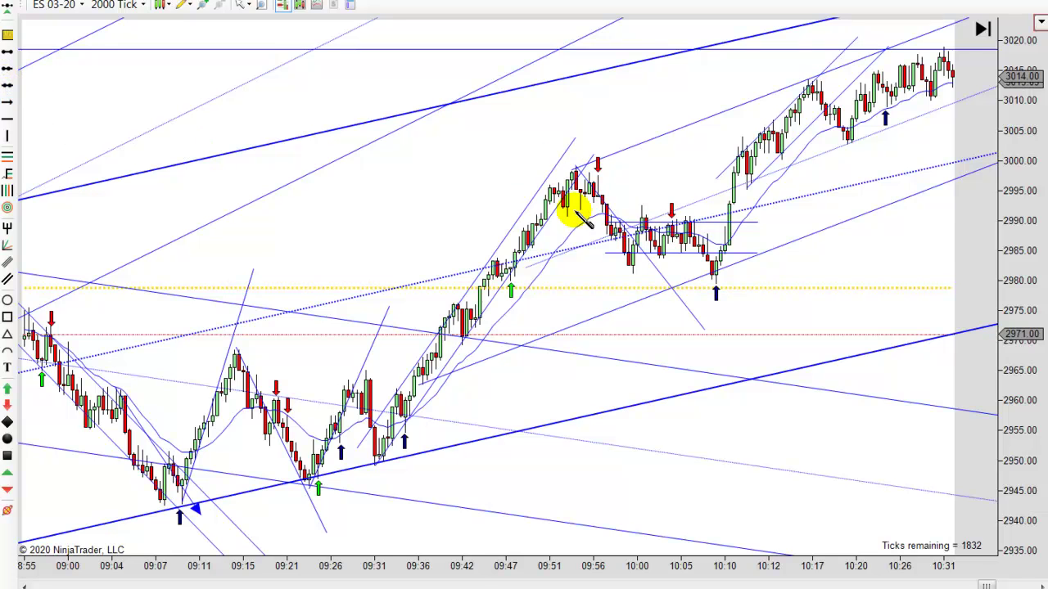
pyautogui.click(578, 168)
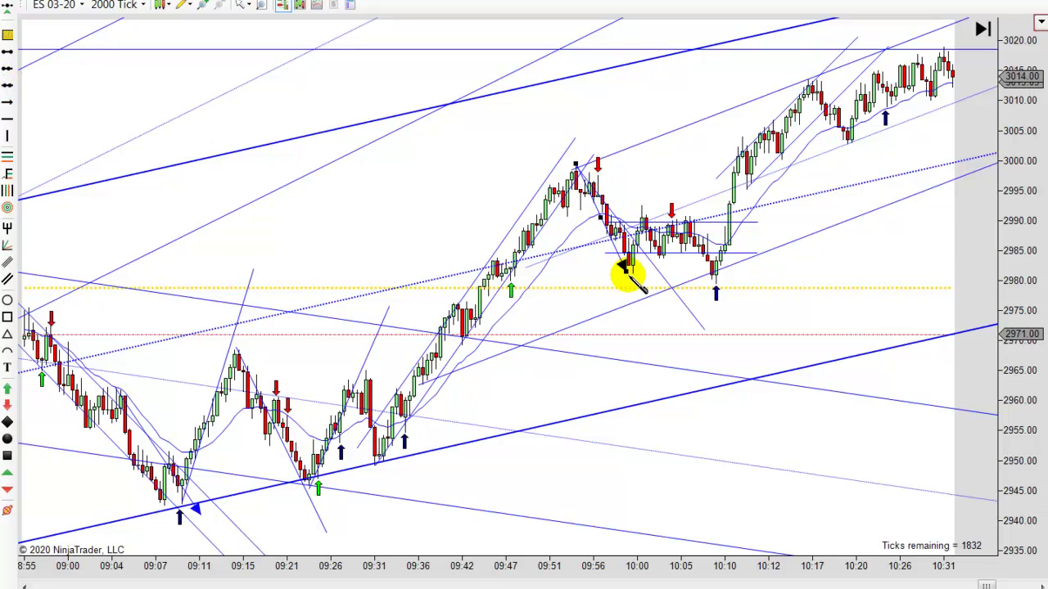
pyautogui.moveTo(622, 266)
pyautogui.mouseDown()
pyautogui.moveTo(620, 241)
pyautogui.moveTo(679, 285)
pyautogui.mouseUp()
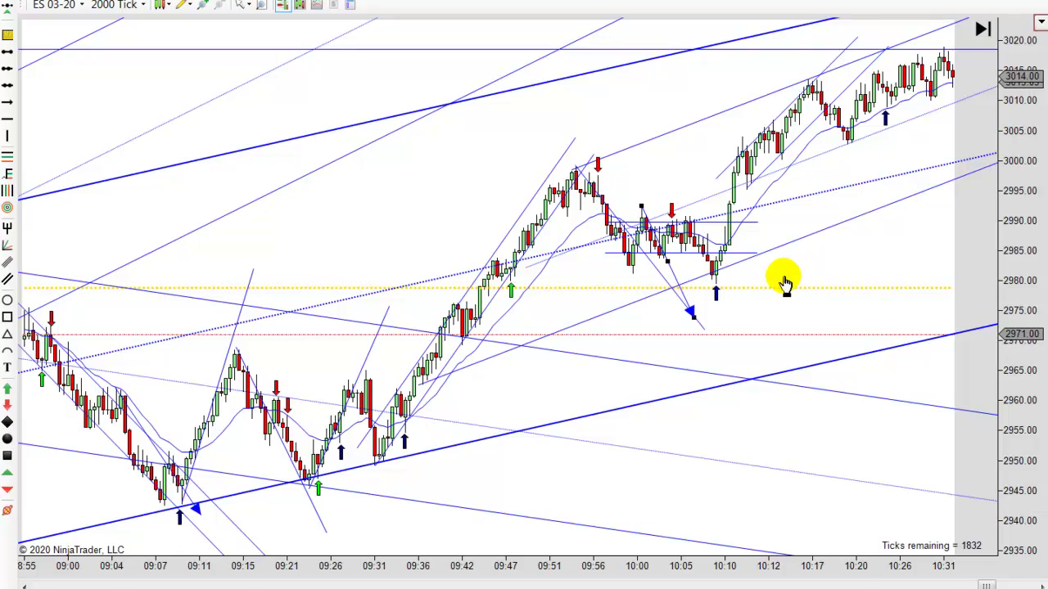
# Step: Review the reversal entry at the 10:09 low, the breakout rally and its marked pullback entries through the 11:06 high
pyautogui.hscroll(2, 794, 276)
pyautogui.hscroll(2, 786, 276)
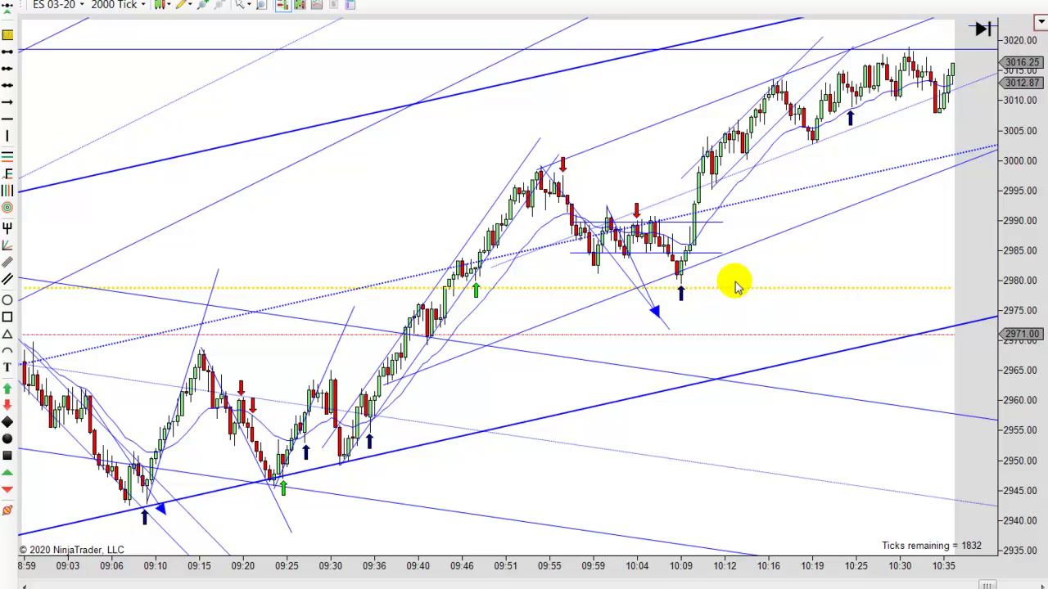
pyautogui.moveTo(830, 271); pyautogui.dragTo(605, 307)
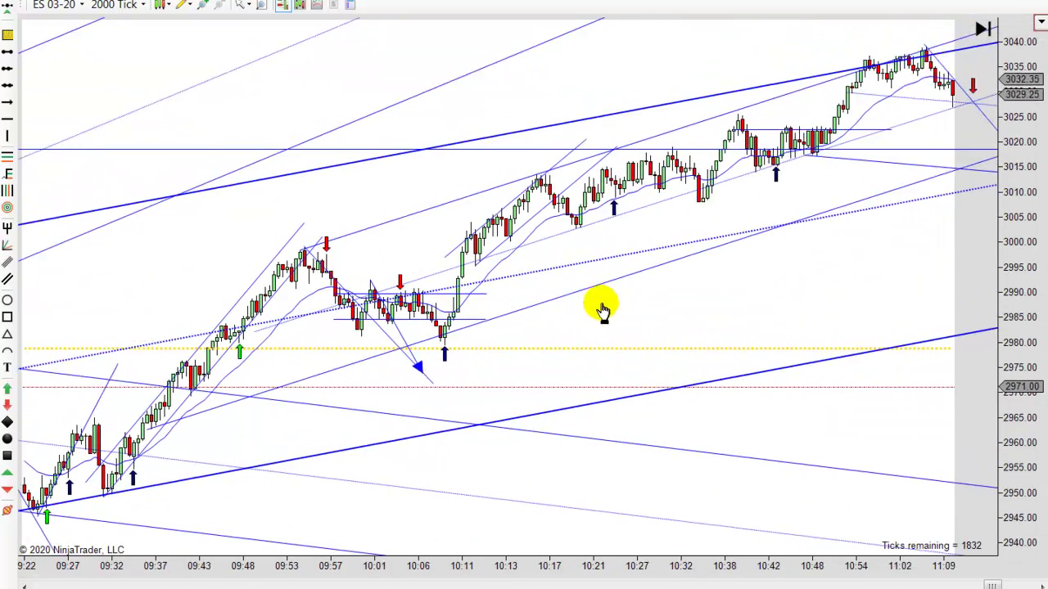
pyautogui.scroll(-4, 618, 313)
pyautogui.scroll(-1, 720, 315)
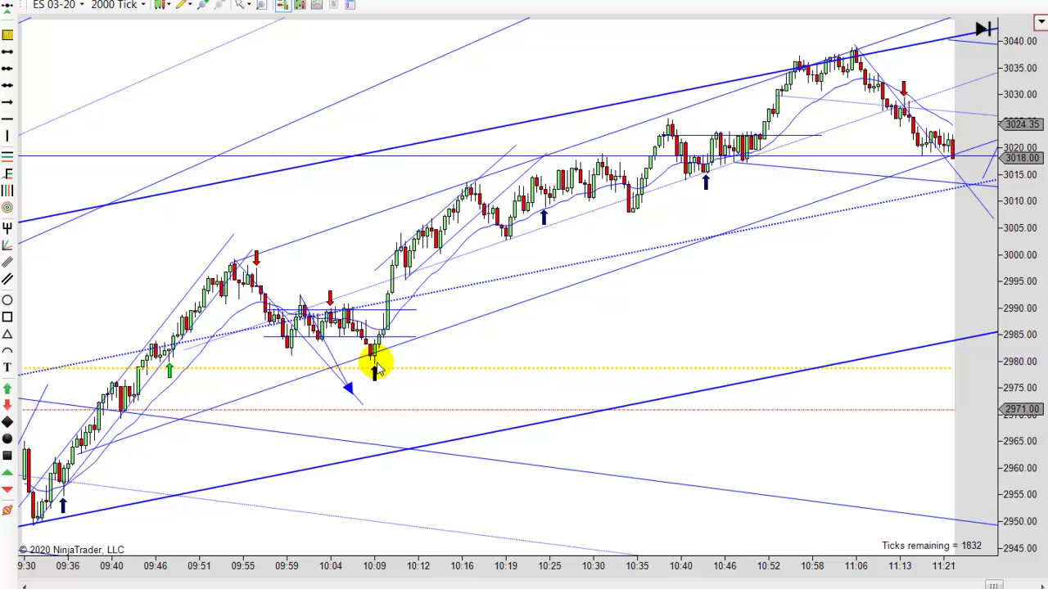
pyautogui.moveTo(697, 346); pyautogui.dragTo(906, 385)
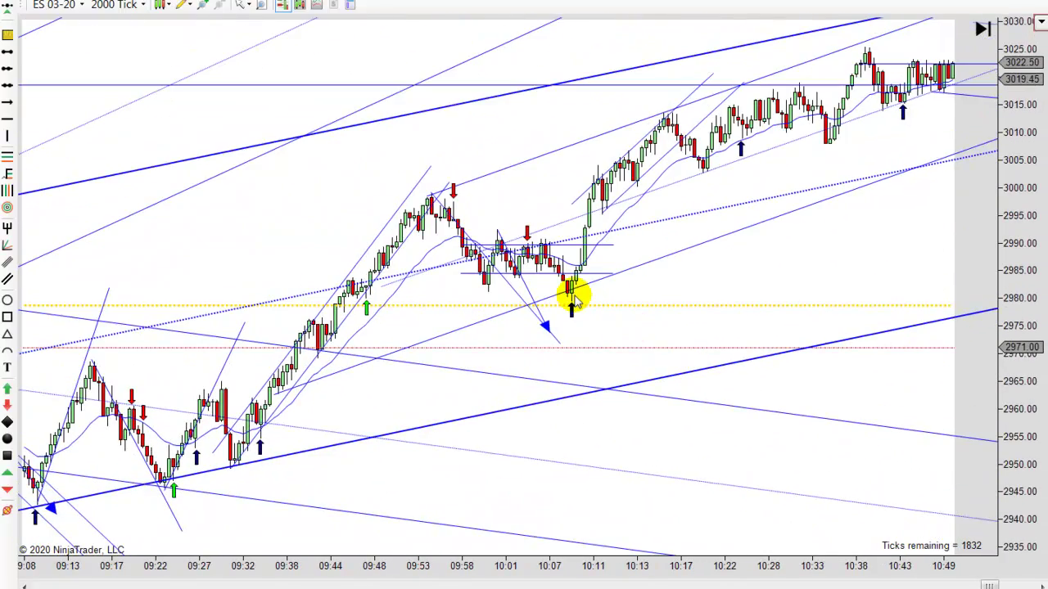
pyautogui.moveTo(794, 278); pyautogui.dragTo(382, 351)
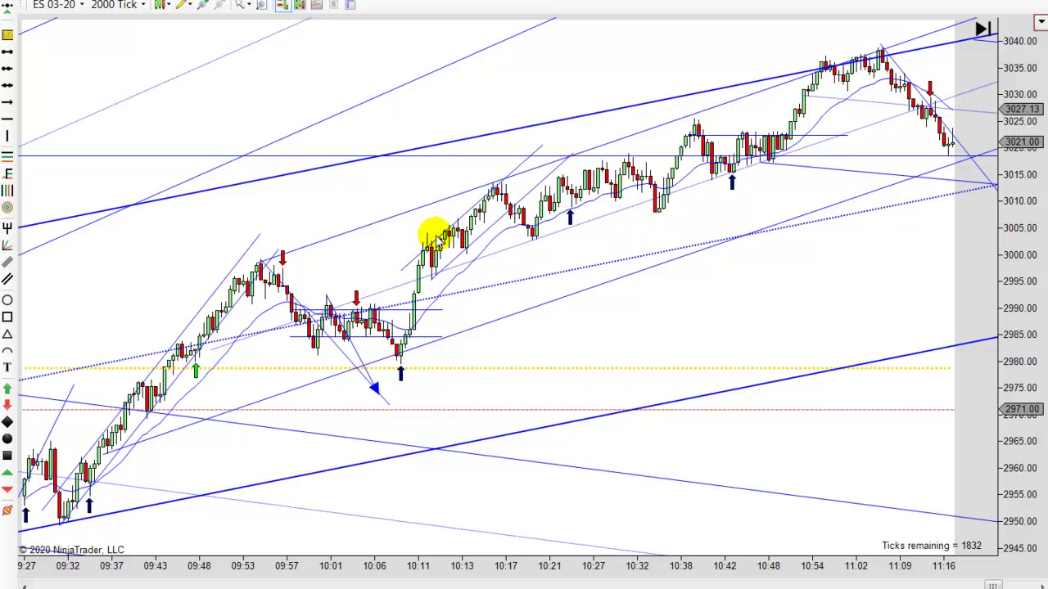
pyautogui.moveTo(769, 303); pyautogui.dragTo(201, 478)
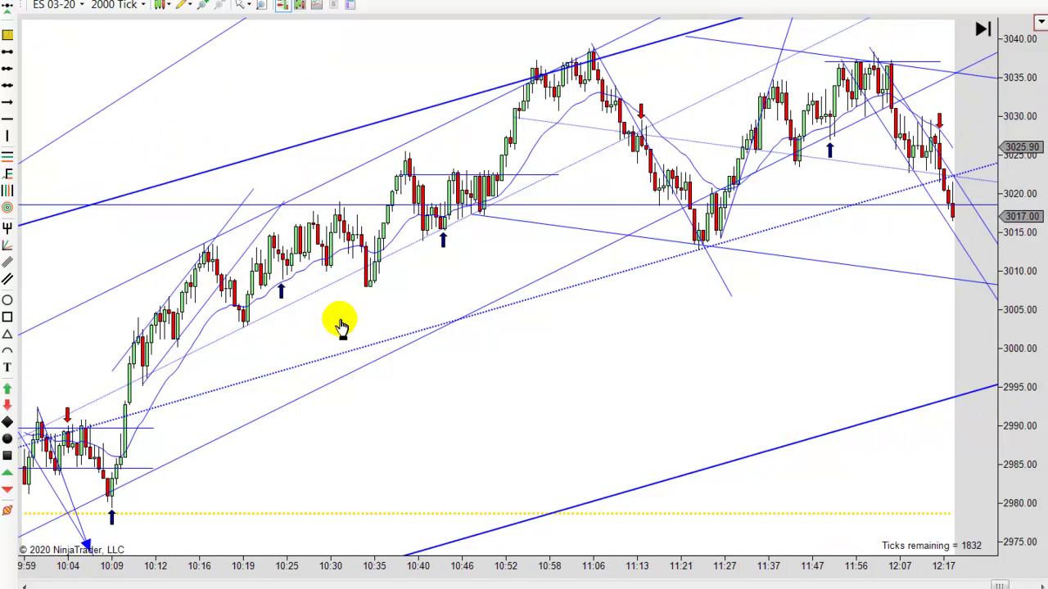
pyautogui.scroll(3, 335, 325)
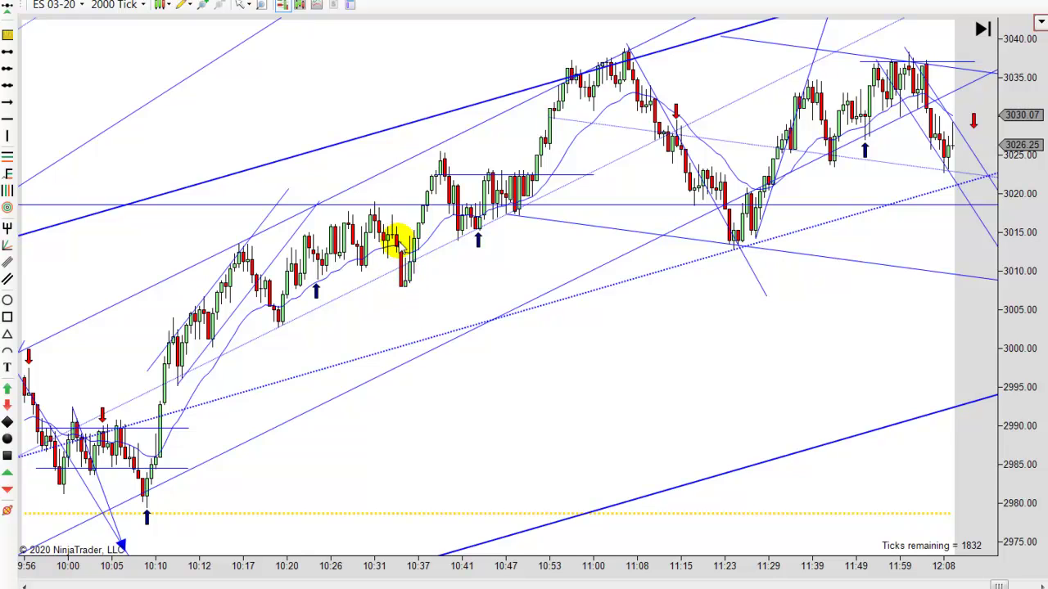
pyautogui.click(478, 238)
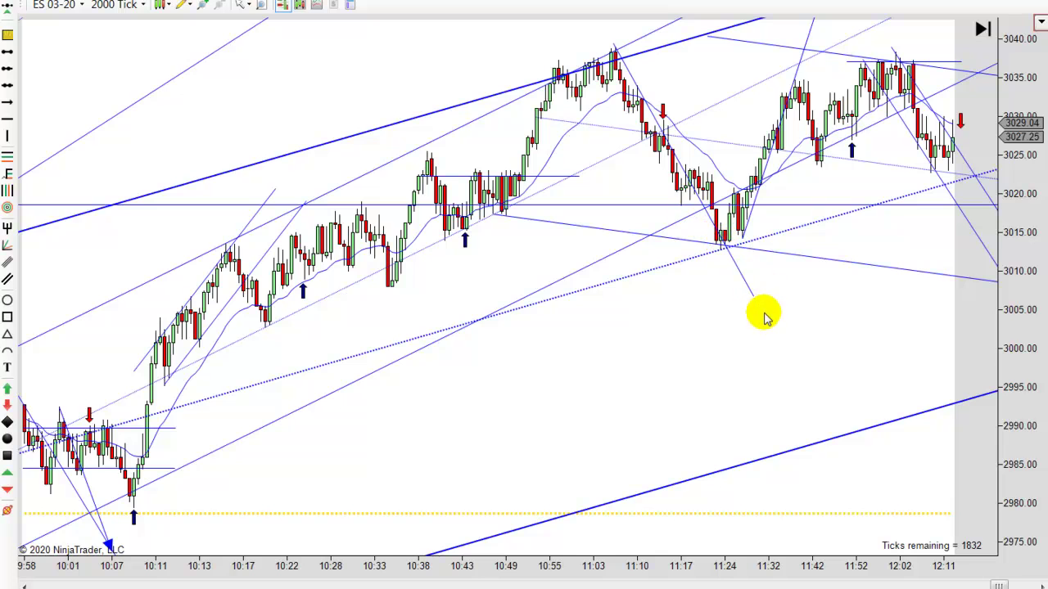
# Step: Draw a horizontal line across the session highs just below 3038, from about 10:55 to 12:30
pyautogui.scroll(-5, 714, 339)
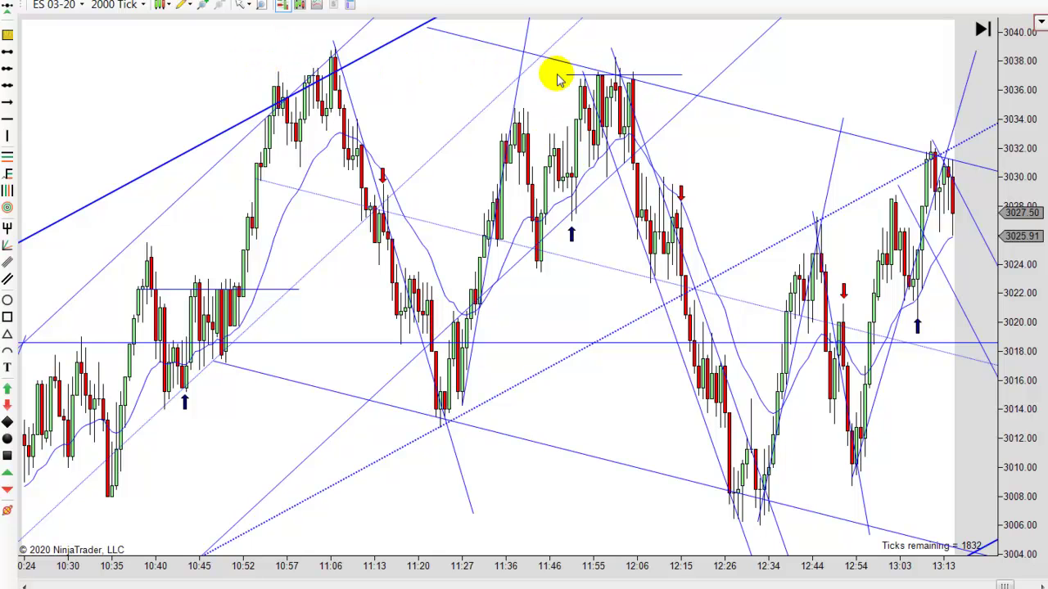
pyautogui.click(10, 52)
pyautogui.click(257, 72)
pyautogui.click(653, 82)
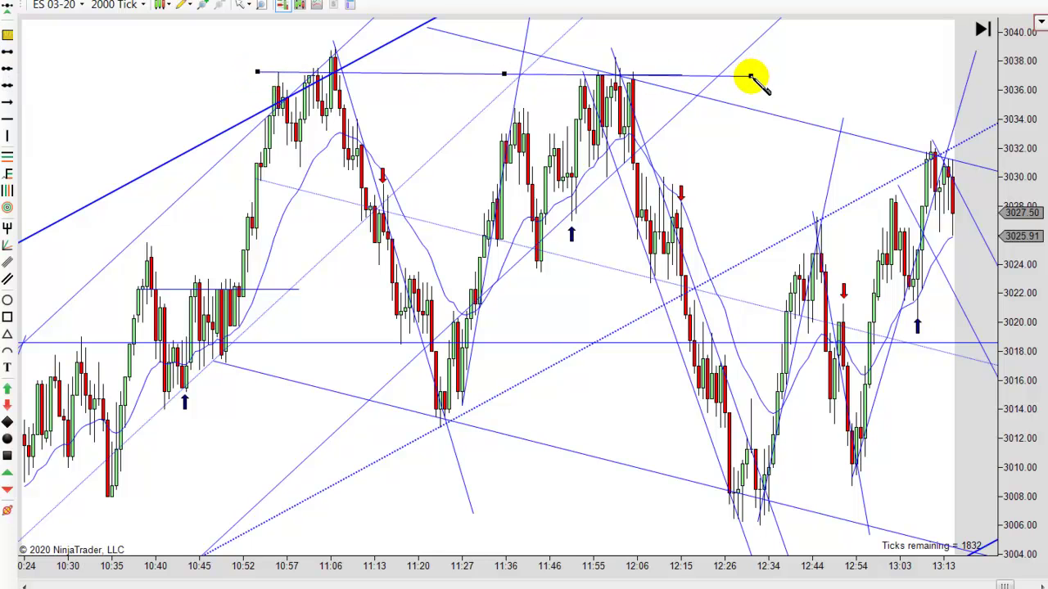
pyautogui.click(755, 75)
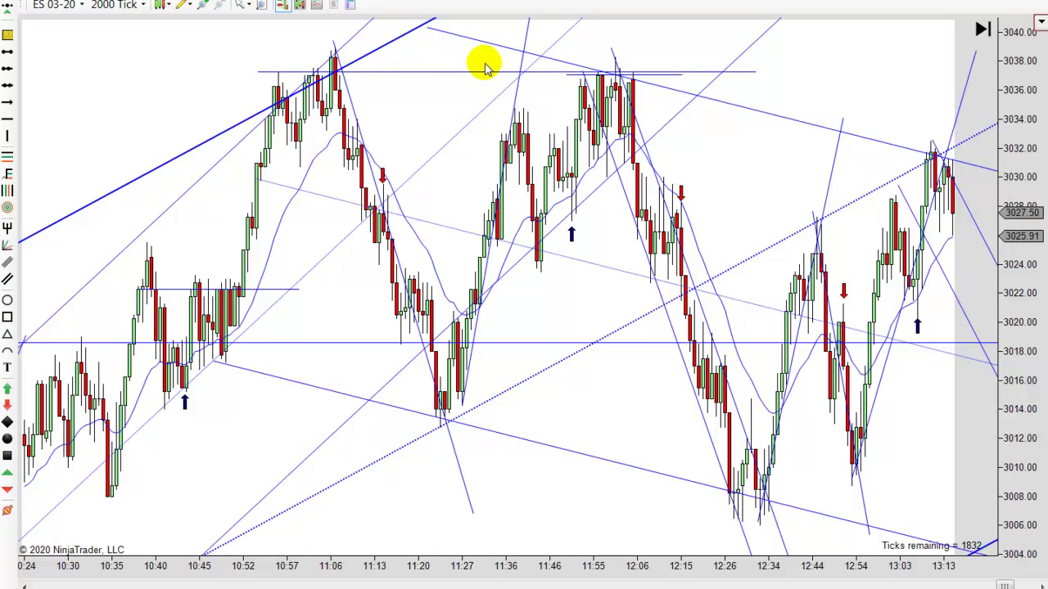
# Step: Align the long horizontal line with the highs at about 3037 and delete the shorter line over the 11:50 to 12:15 highs
pyautogui.moveTo(468, 72); pyautogui.dragTo(463, 76)
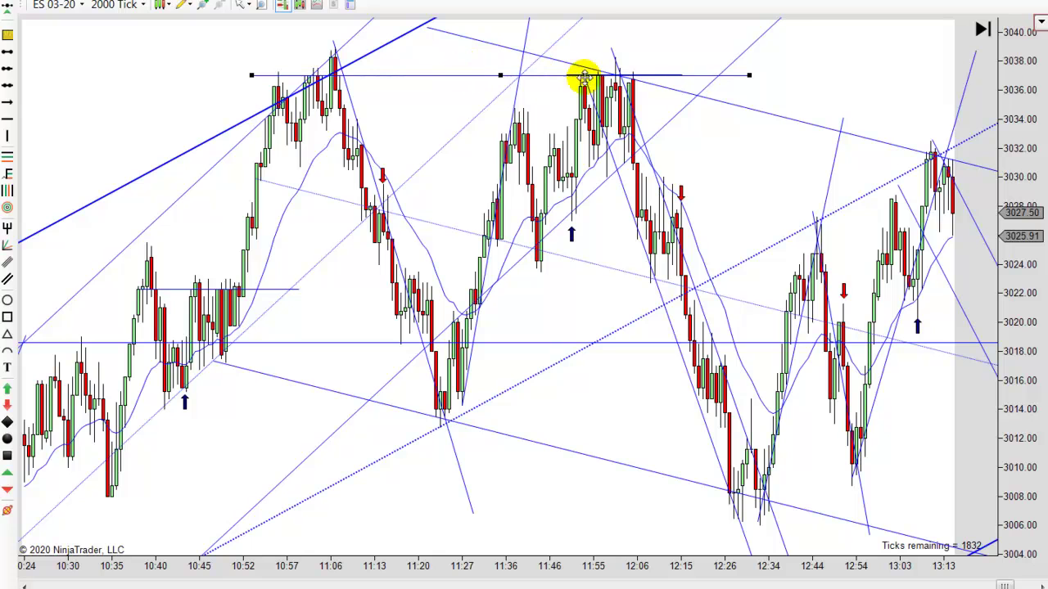
pyautogui.moveTo(540, 81); pyautogui.dragTo(541, 84)
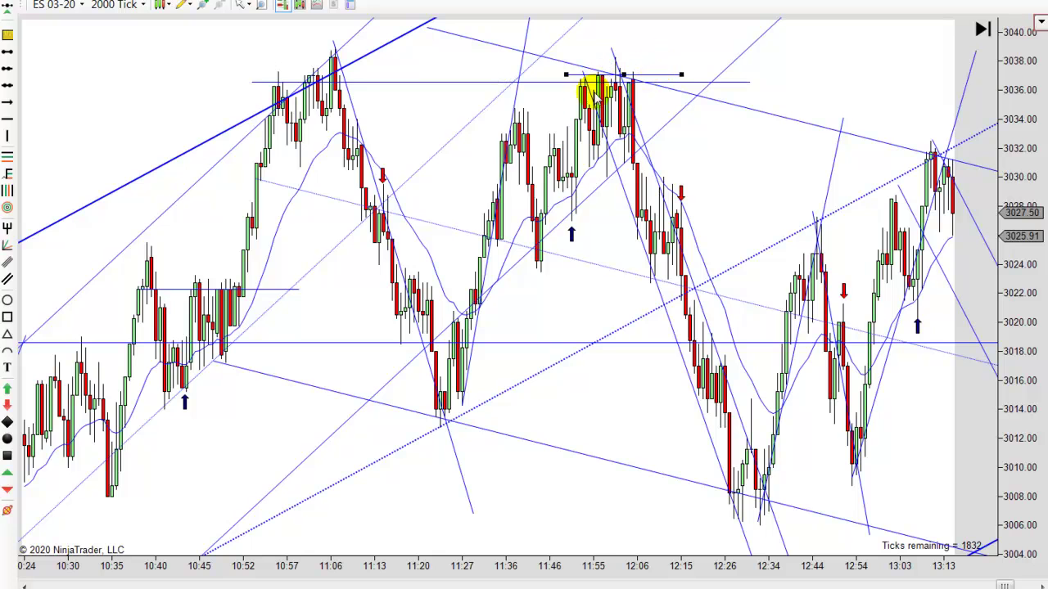
pyautogui.moveTo(465, 82); pyautogui.dragTo(466, 73)
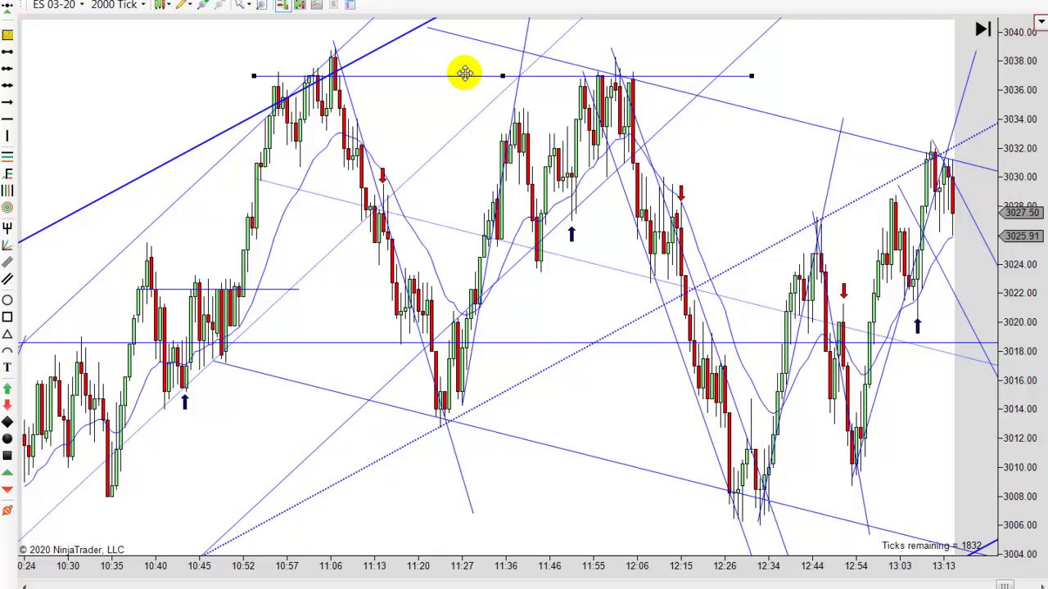
# Step: Draw a short level line from about 12:05 to 12:25 and lower it to about 3027.50 at the red arrow's candle
pyautogui.moveTo(876, 64); pyautogui.dragTo(767, 61)
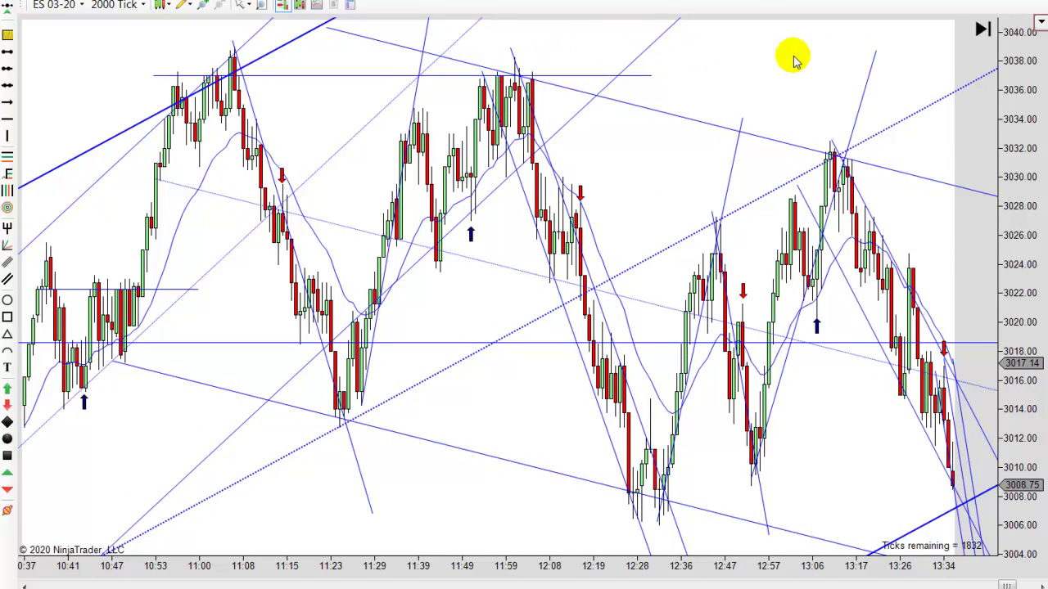
pyautogui.moveTo(795, 52); pyautogui.dragTo(744, 56)
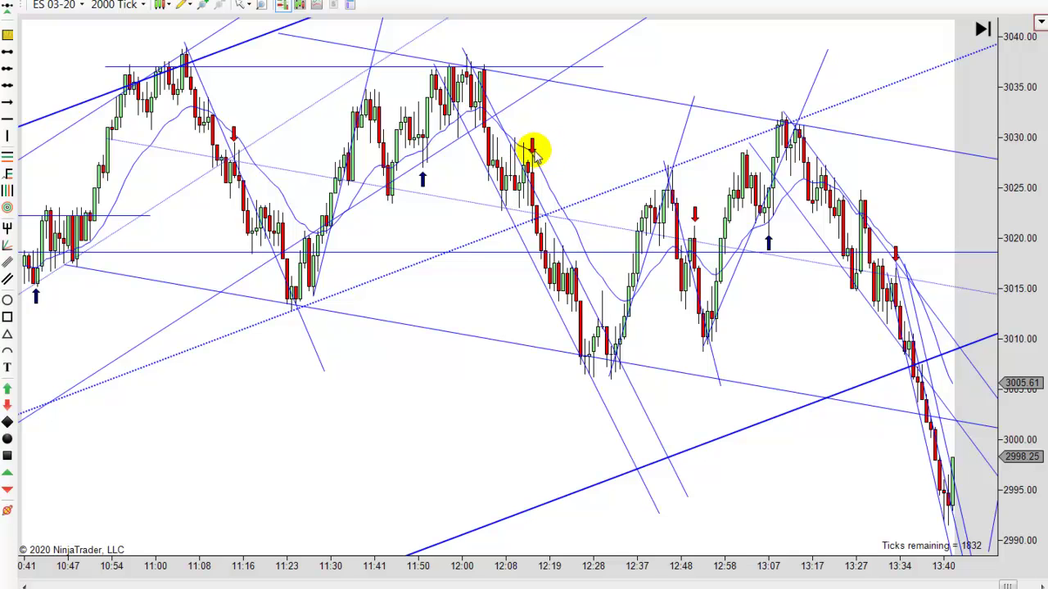
pyautogui.click(7, 51)
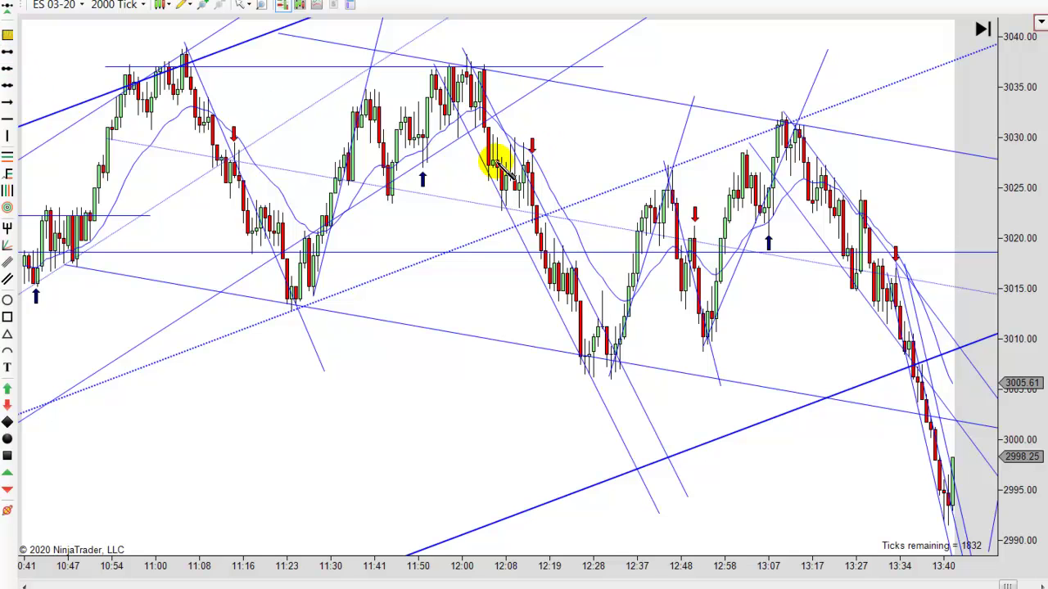
pyautogui.click(487, 155)
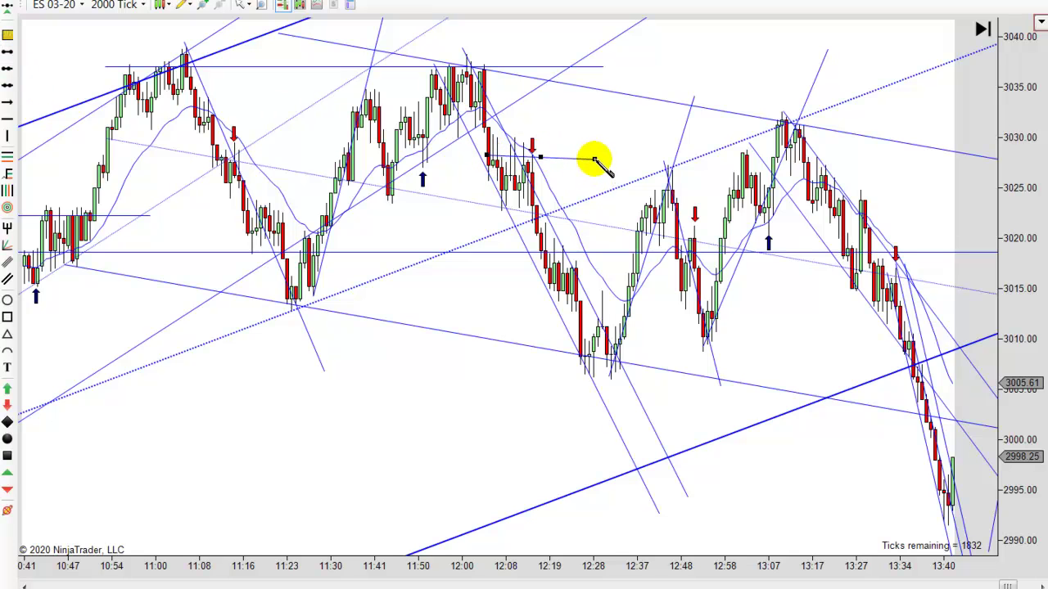
pyautogui.click(589, 157)
pyautogui.moveTo(567, 157); pyautogui.dragTo(555, 157)
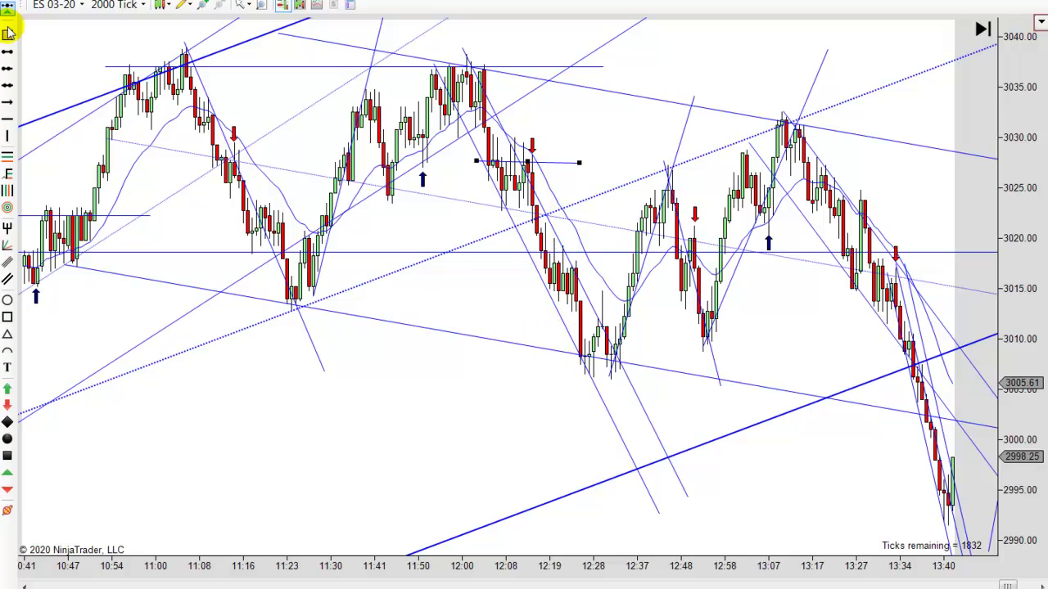
# Step: Draw an arrow line along the decline from the 11:06 high, project it from the high near 12:00, and delete it
pyautogui.click(7, 101)
pyautogui.click(186, 45)
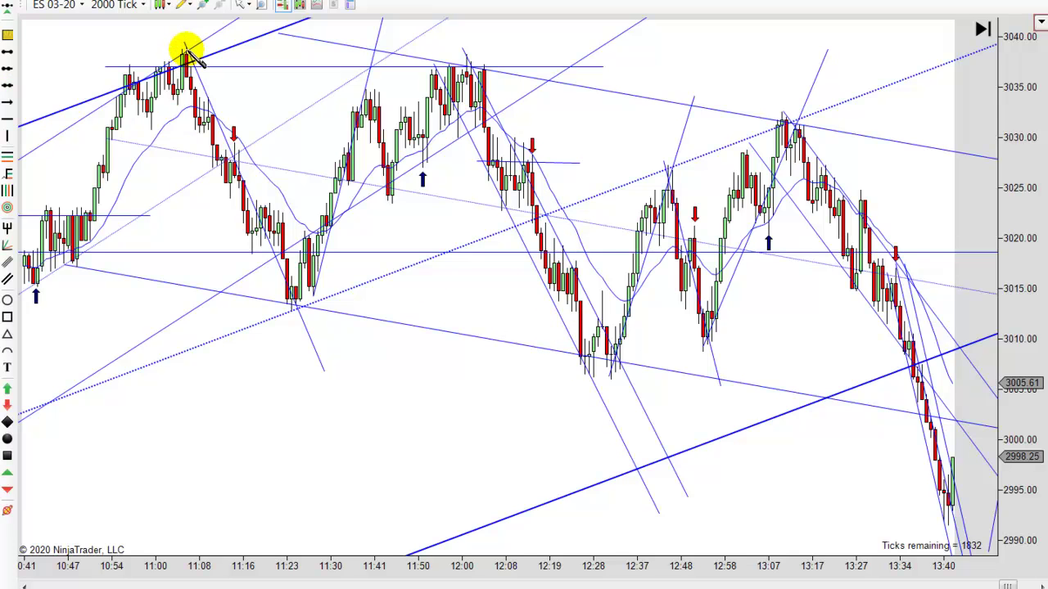
pyautogui.click(247, 228)
pyautogui.click(288, 304)
pyautogui.moveTo(258, 233); pyautogui.dragTo(537, 239)
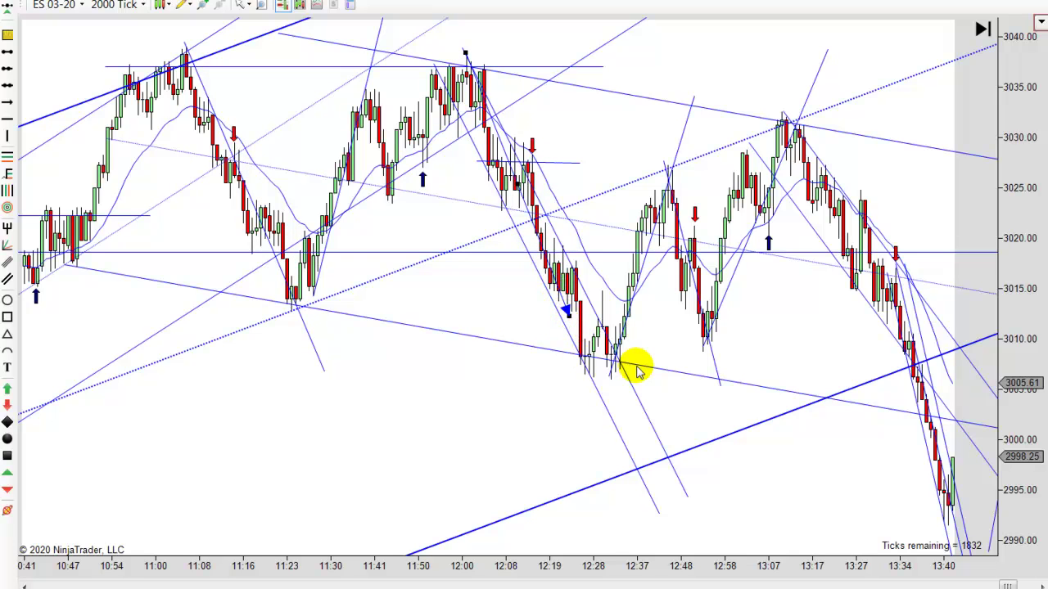
pyautogui.press('Delete')
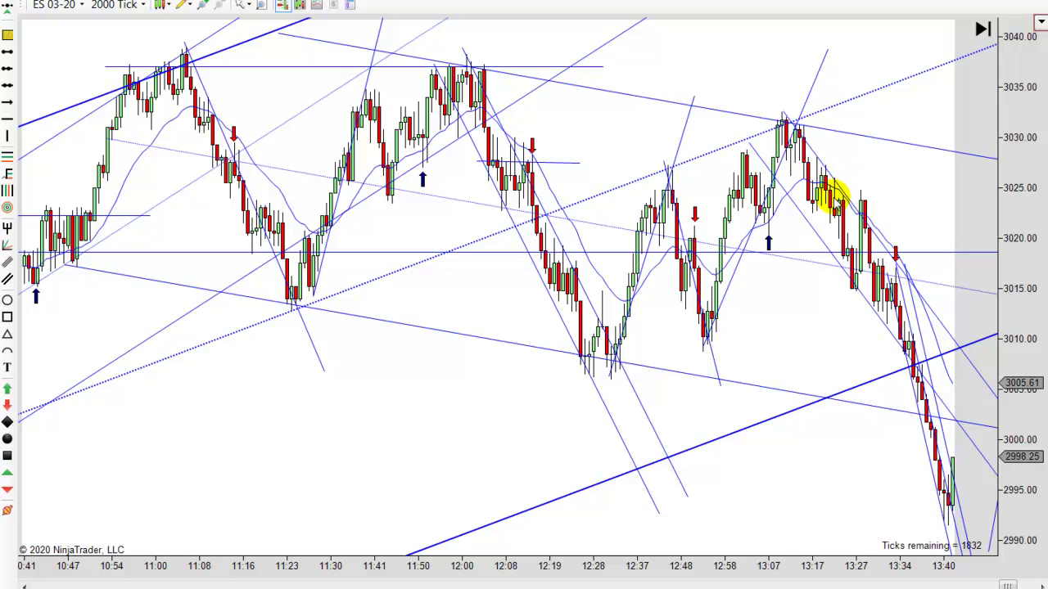
# Step: Draw a nearly level line at about 3022 from about 12:59 to 13:37, across the pullback near the 13:05 up arrow
pyautogui.moveTo(816, 335); pyautogui.dragTo(713, 336)
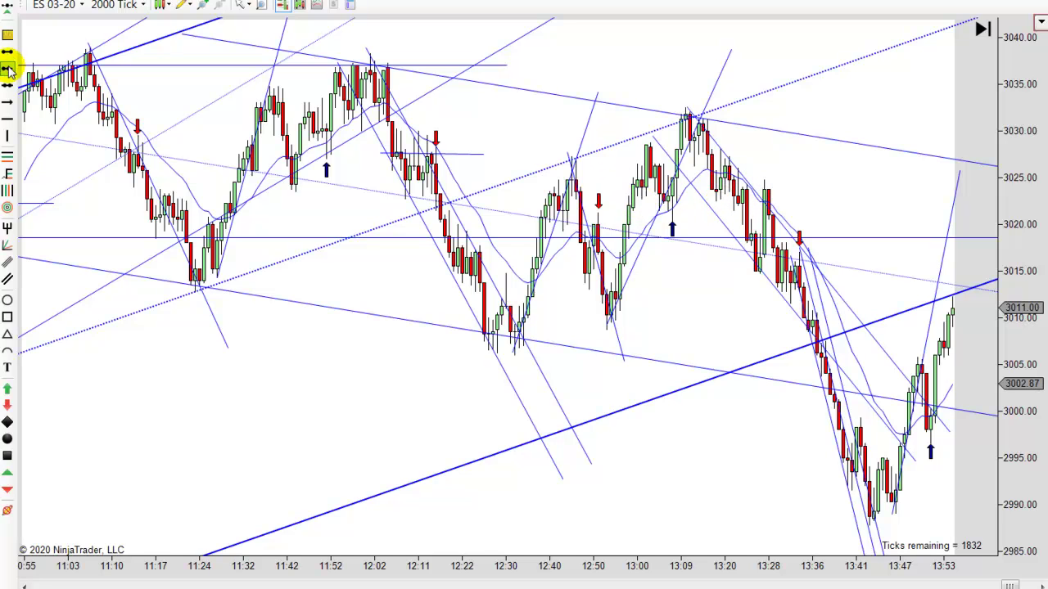
pyautogui.click(632, 201)
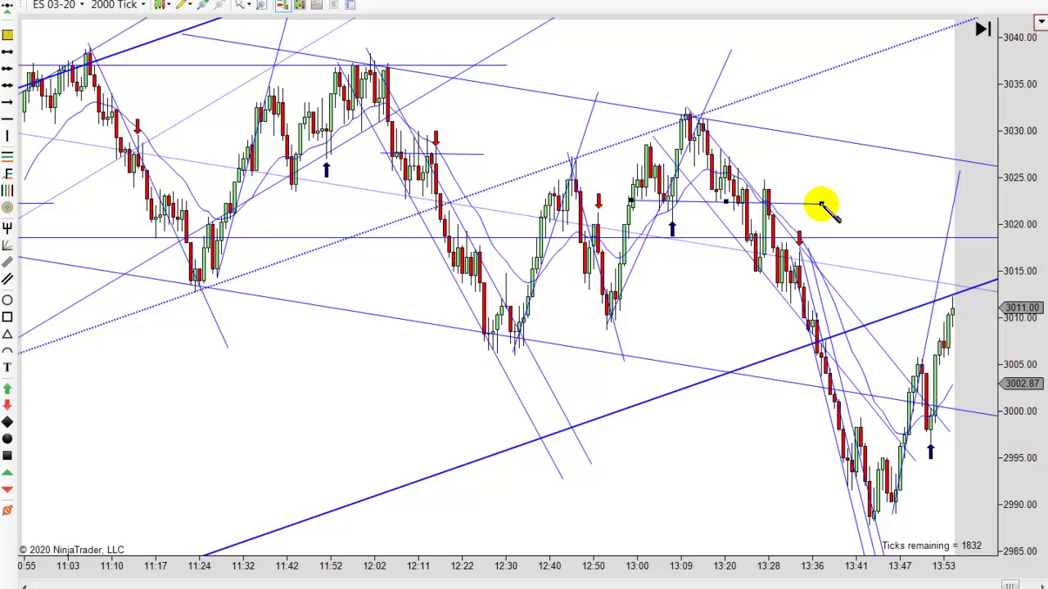
pyautogui.click(823, 205)
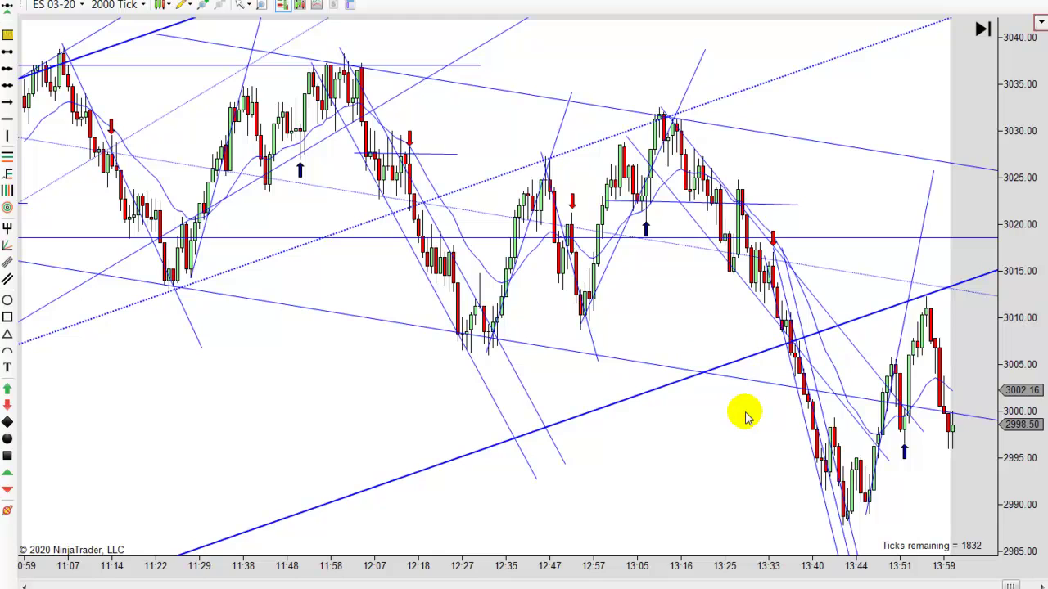
# Step: Place a green up arrow beneath the pullback low near 14:00
pyautogui.moveTo(685, 416); pyautogui.dragTo(626, 405)
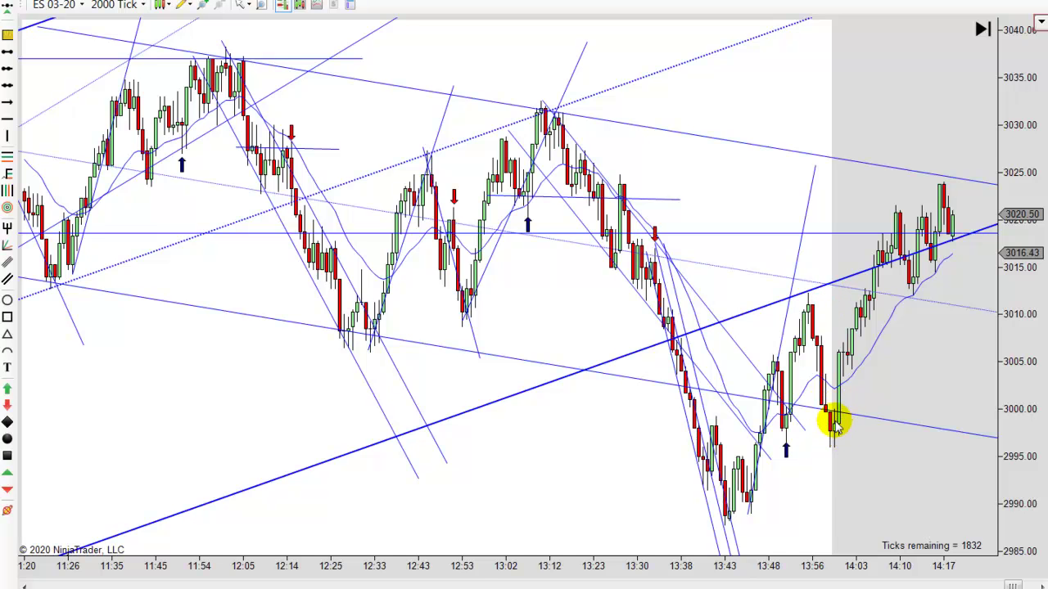
pyautogui.click(7, 390)
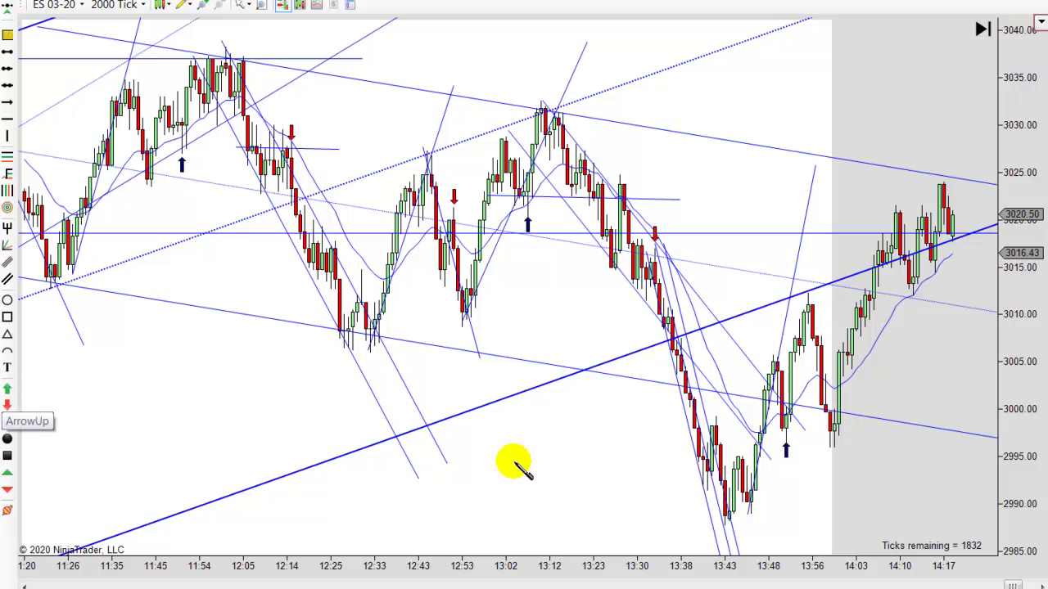
pyautogui.click(835, 452)
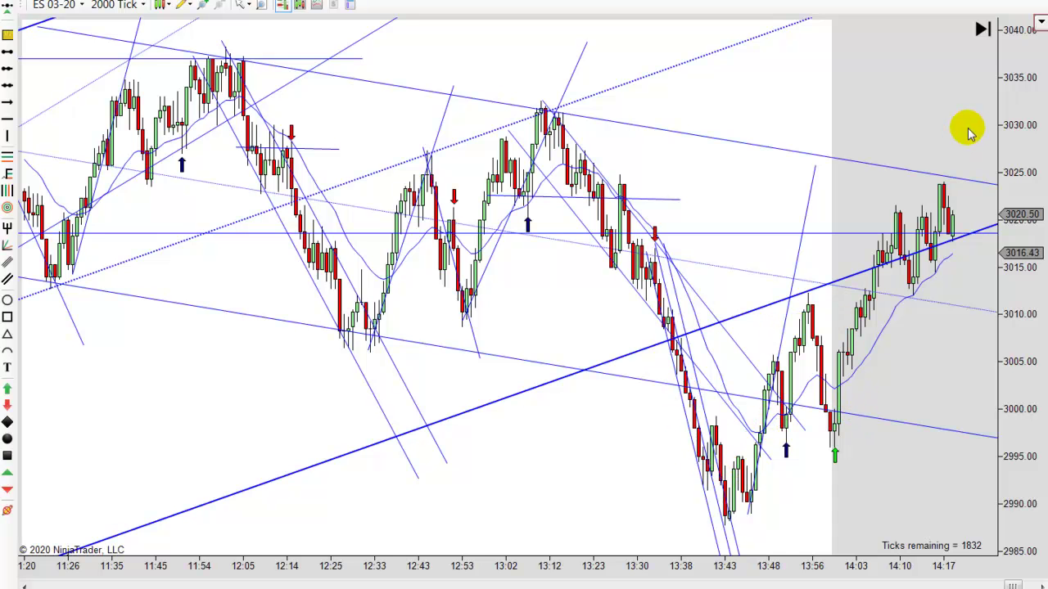
# Step: Compress the time scale to examine the whole channel from the overnight low through the afternoon rally
pyautogui.scroll(3, 614, 462)
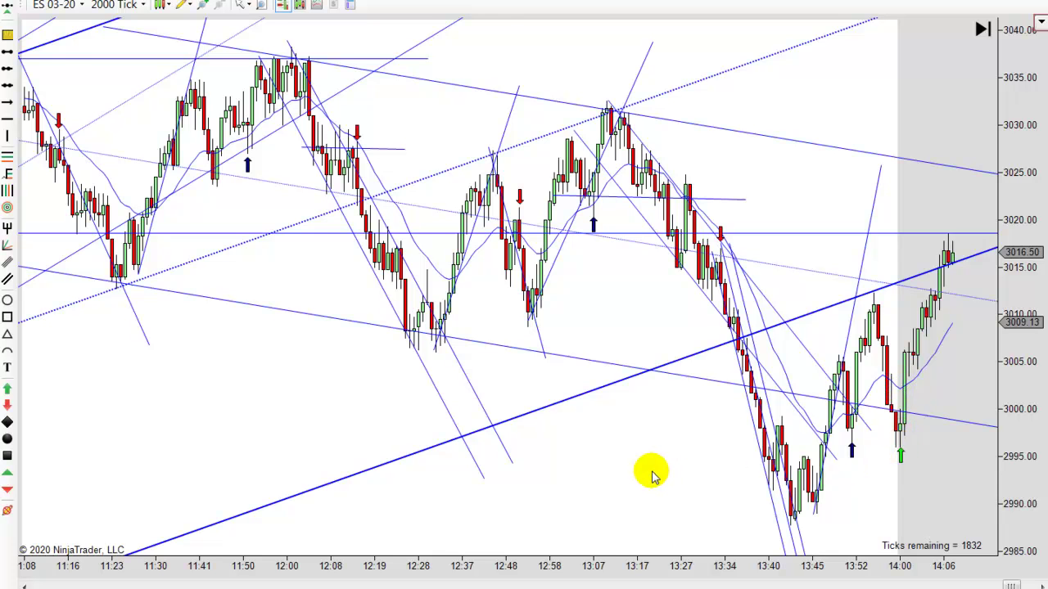
pyautogui.scroll(-4, 652, 476)
pyautogui.scroll(-3, 652, 476)
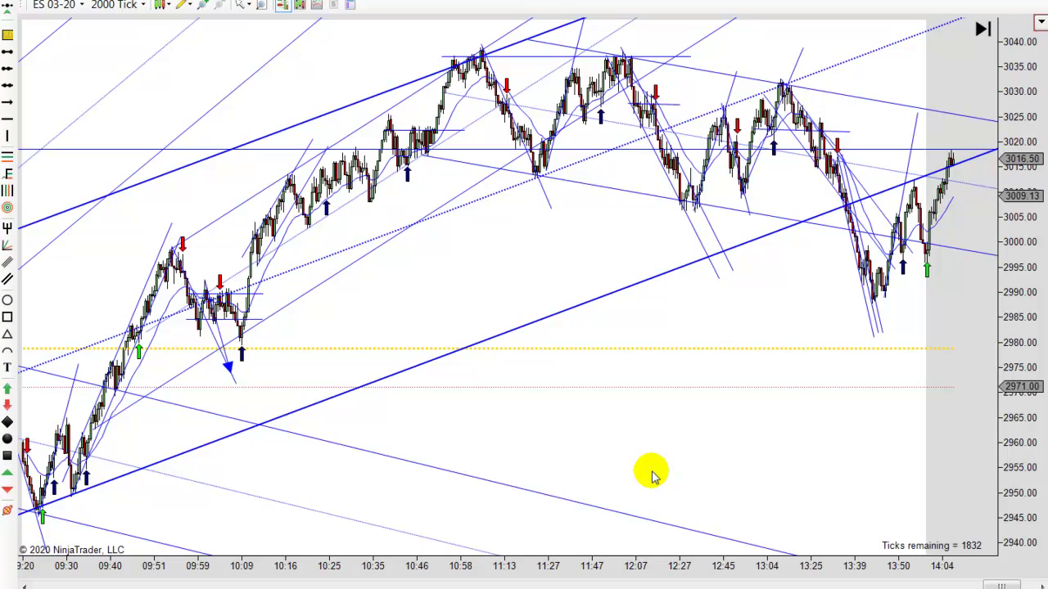
pyautogui.scroll(-3, 653, 477)
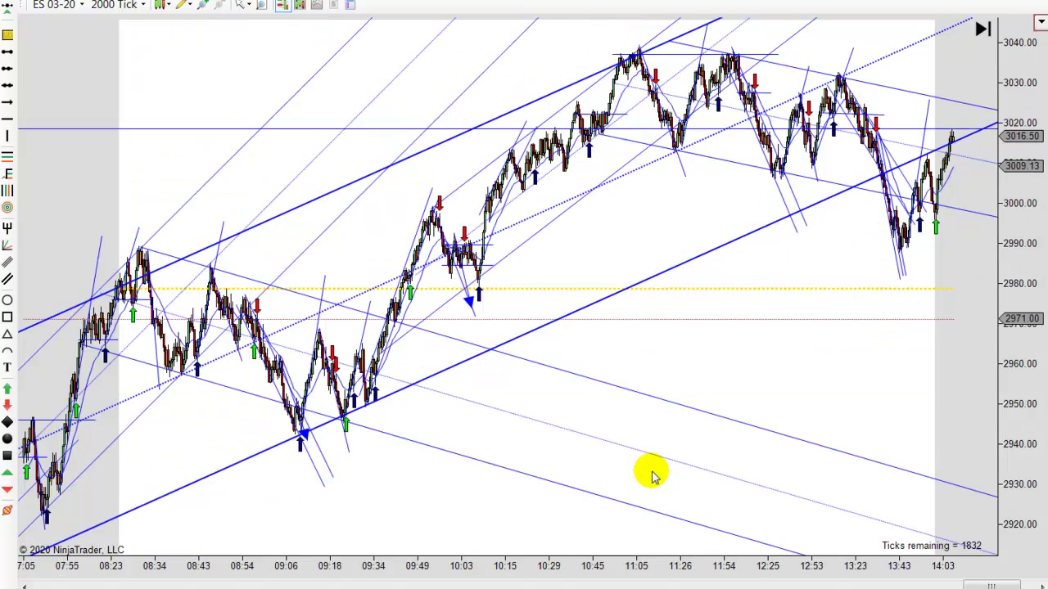
pyautogui.scroll(-3, 652, 476)
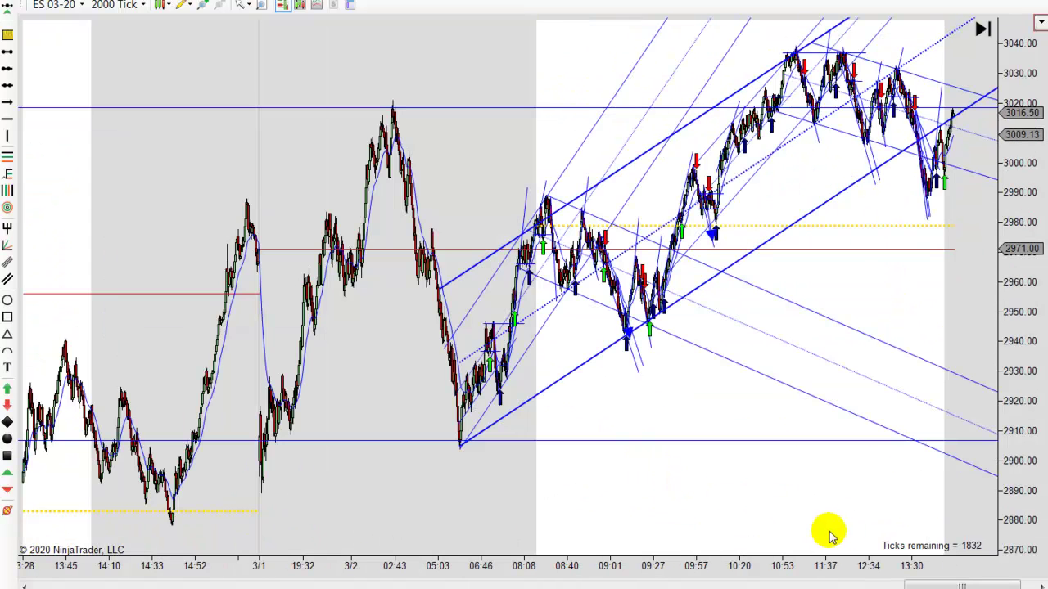
pyautogui.moveTo(713, 526); pyautogui.dragTo(573, 524)
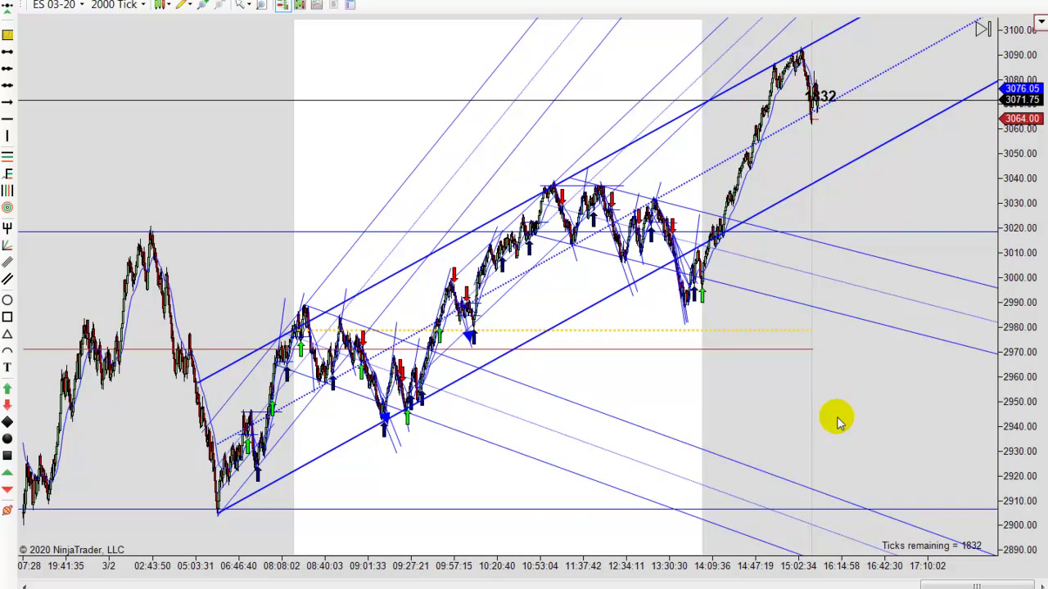
# Step: Review the day's marked entries and the rally from the 14:00 low to the upper channel line near 15:02
pyautogui.scroll(-1, 175, 444)
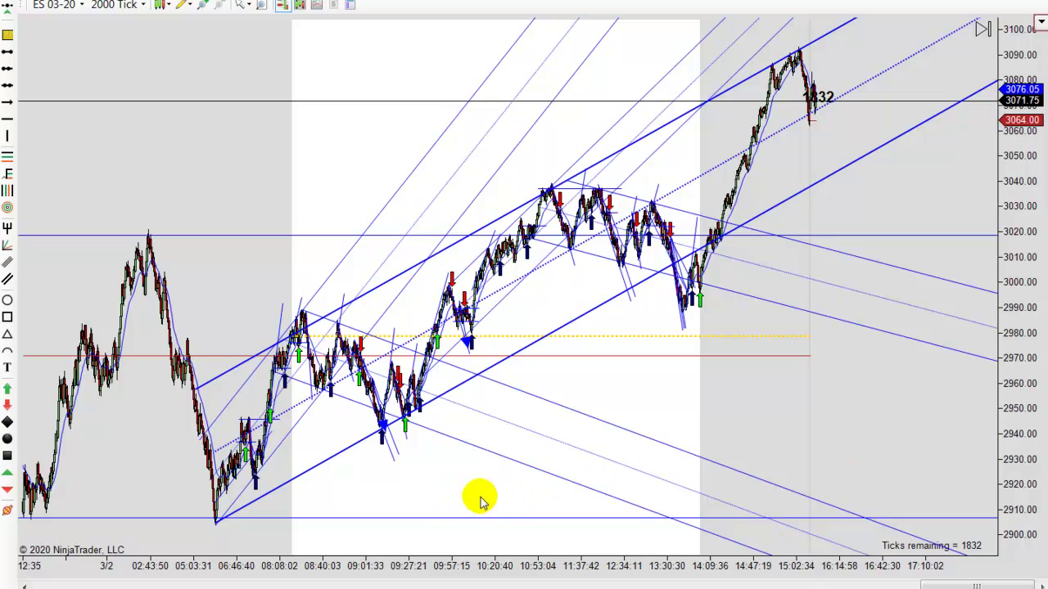
pyautogui.scroll(3, 528, 496)
pyautogui.scroll(1, 519, 499)
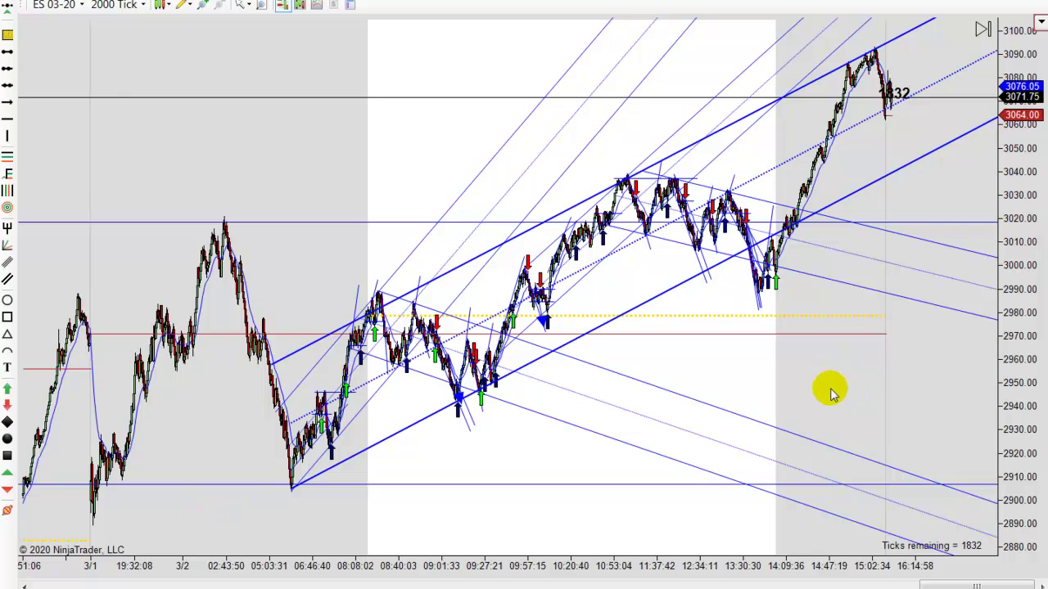
pyautogui.scroll(-5, 840, 389)
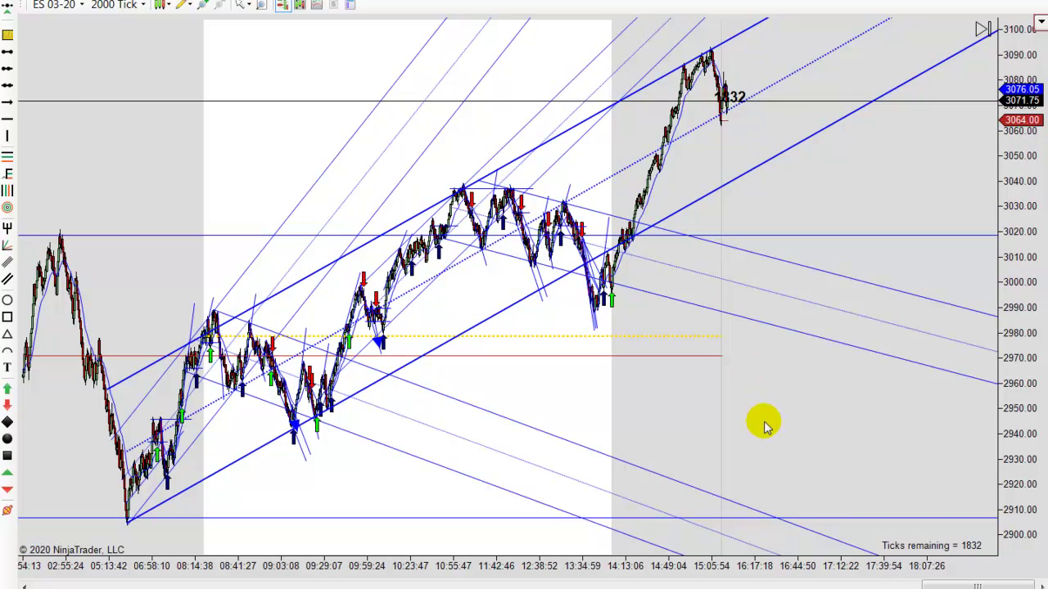
pyautogui.scroll(3, 811, 416)
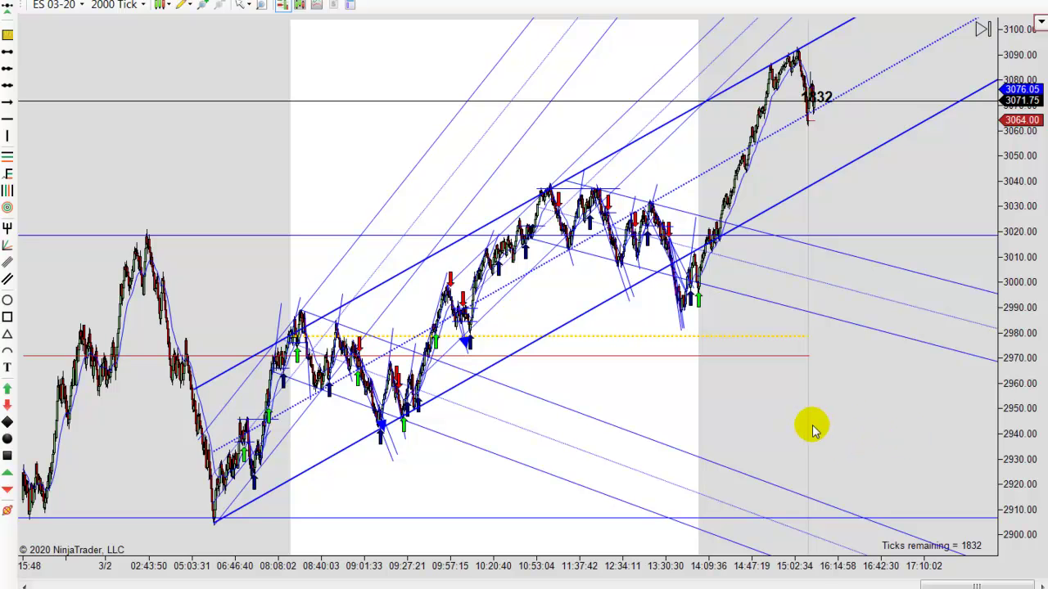
pyautogui.moveTo(848, 419); pyautogui.dragTo(905, 419)
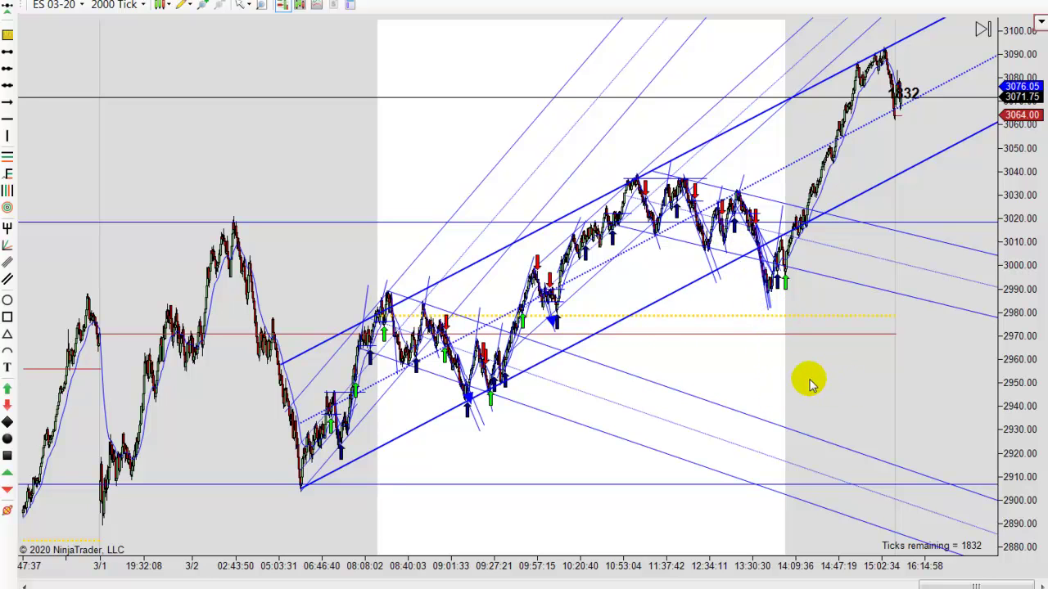
pyautogui.scroll(-3, 791, 381)
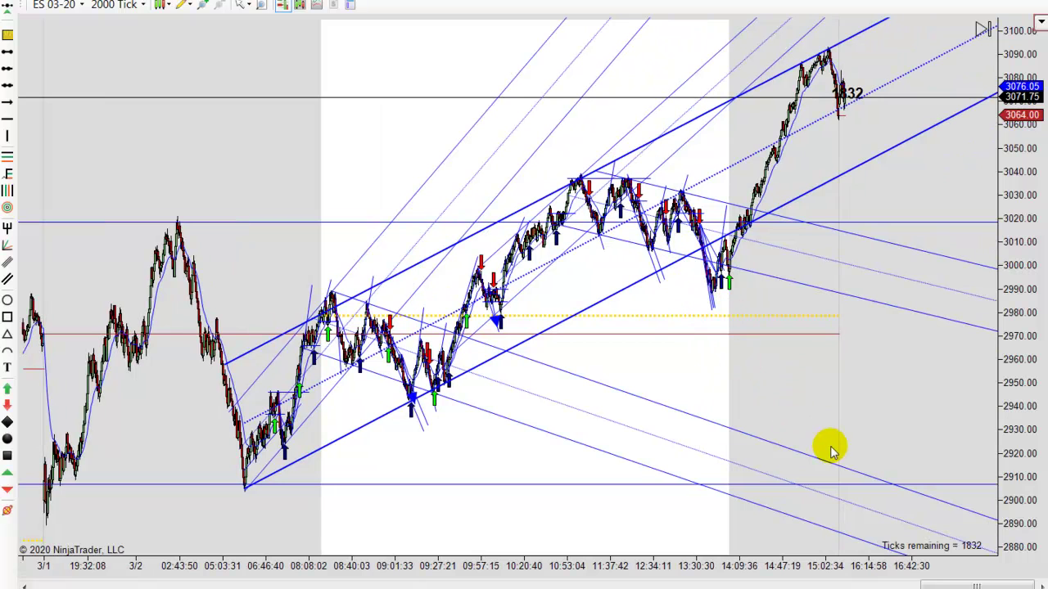